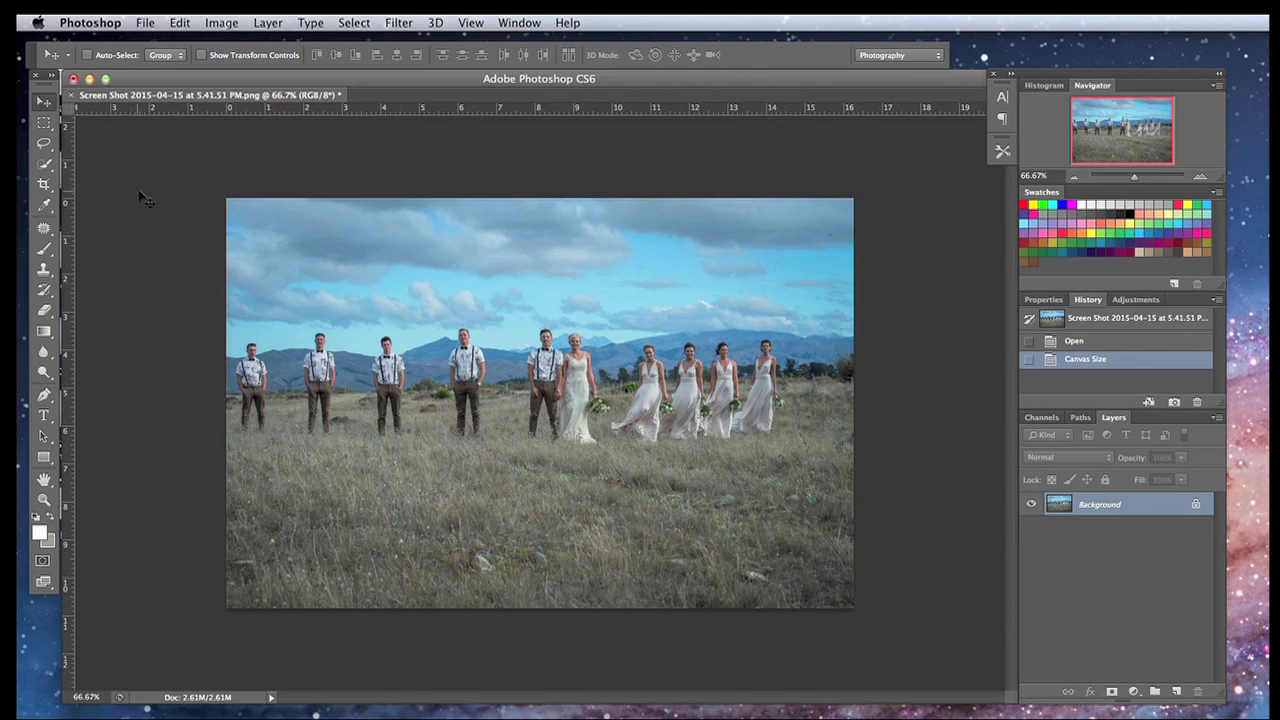
# - Extend the canvas past the photo's left edge by about 1.3 ruler units with the Crop tool
pyautogui.click(44, 184)
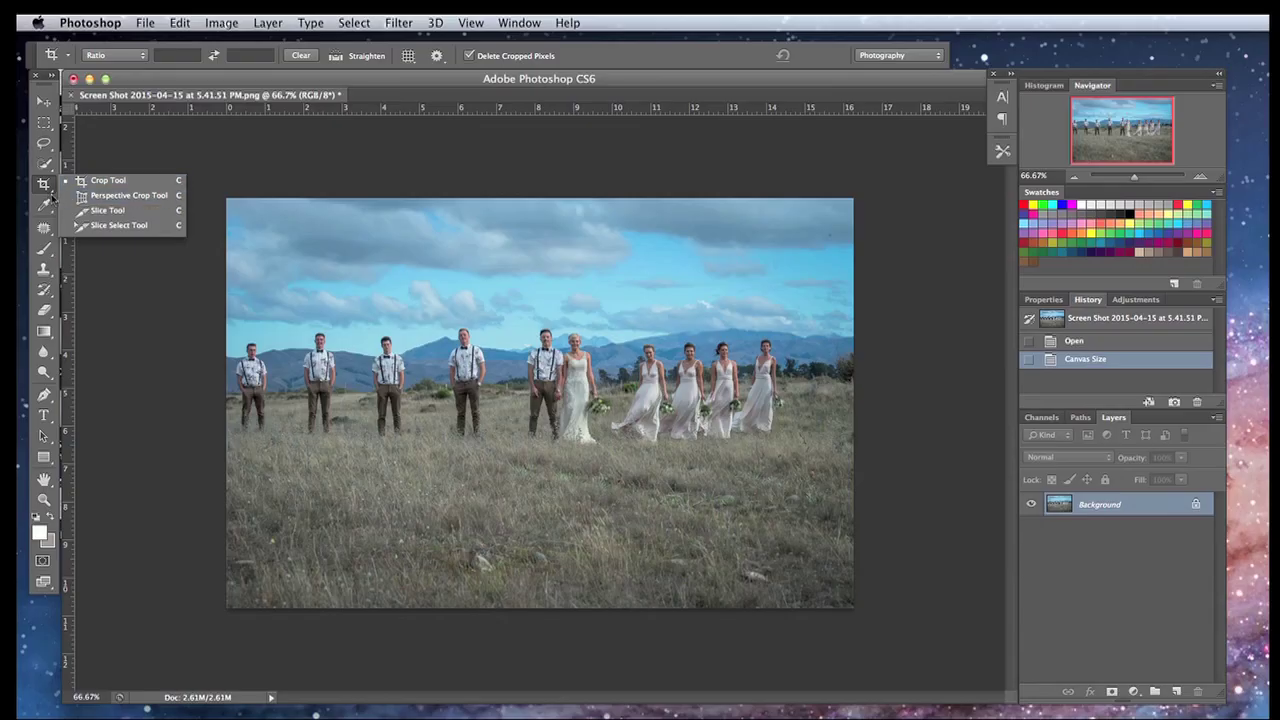
pyautogui.click(63, 269)
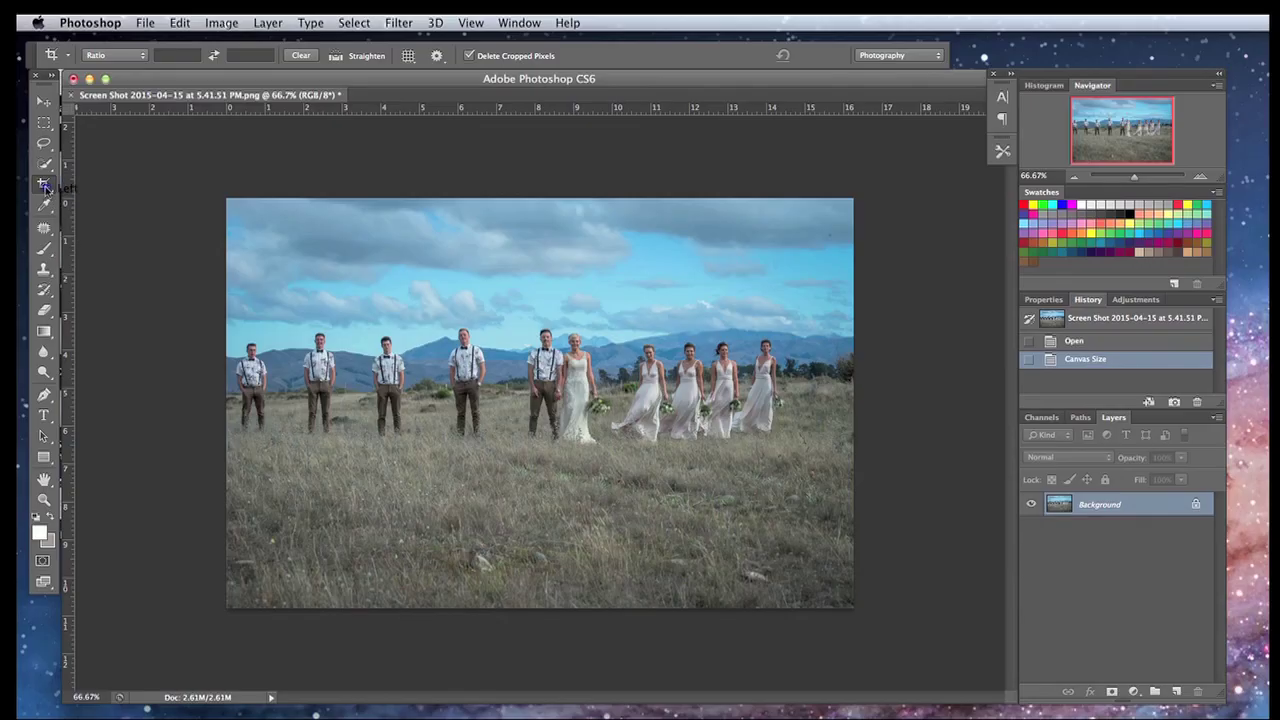
pyautogui.click(45, 188)
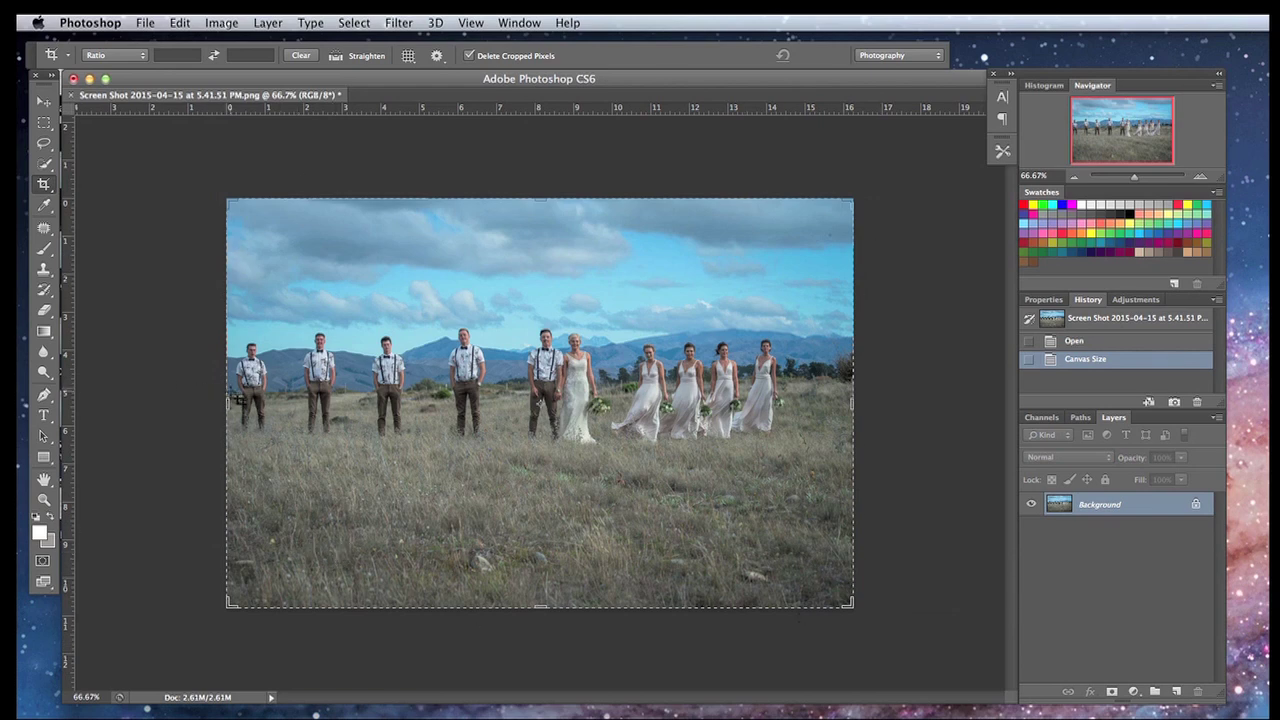
pyautogui.moveTo(228, 403); pyautogui.dragTo(201, 403)
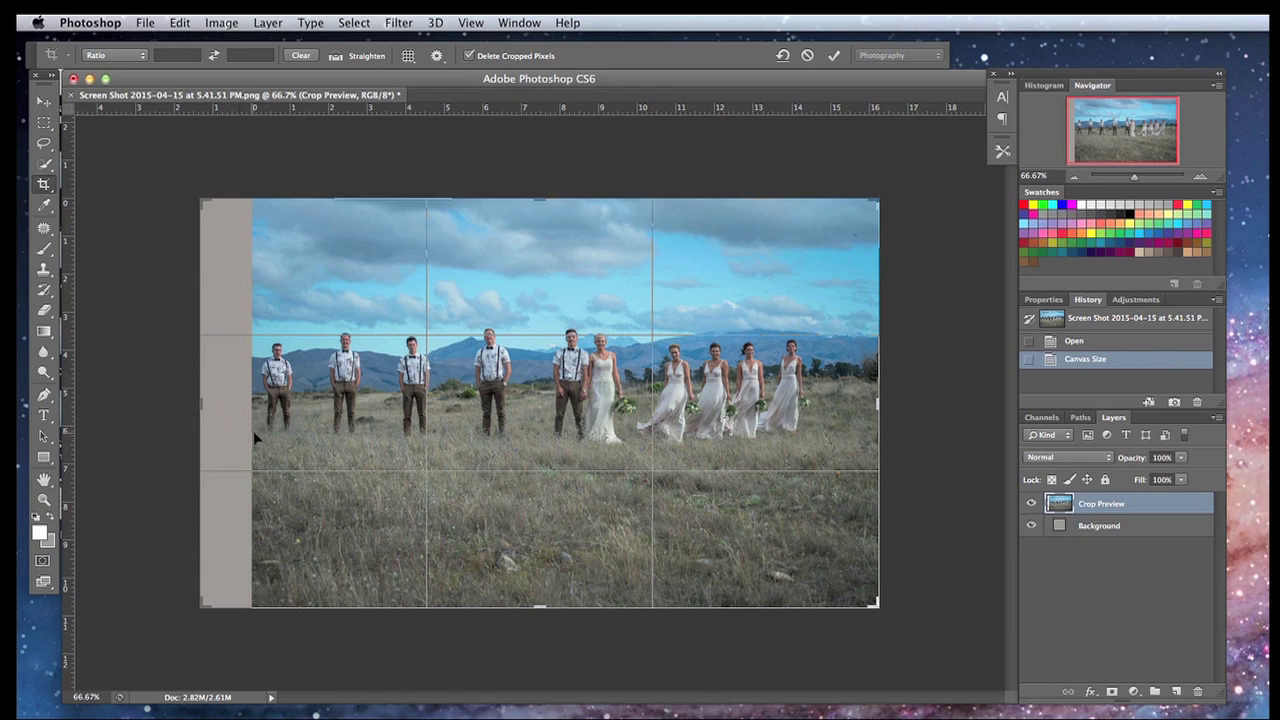
pyautogui.press('Return')
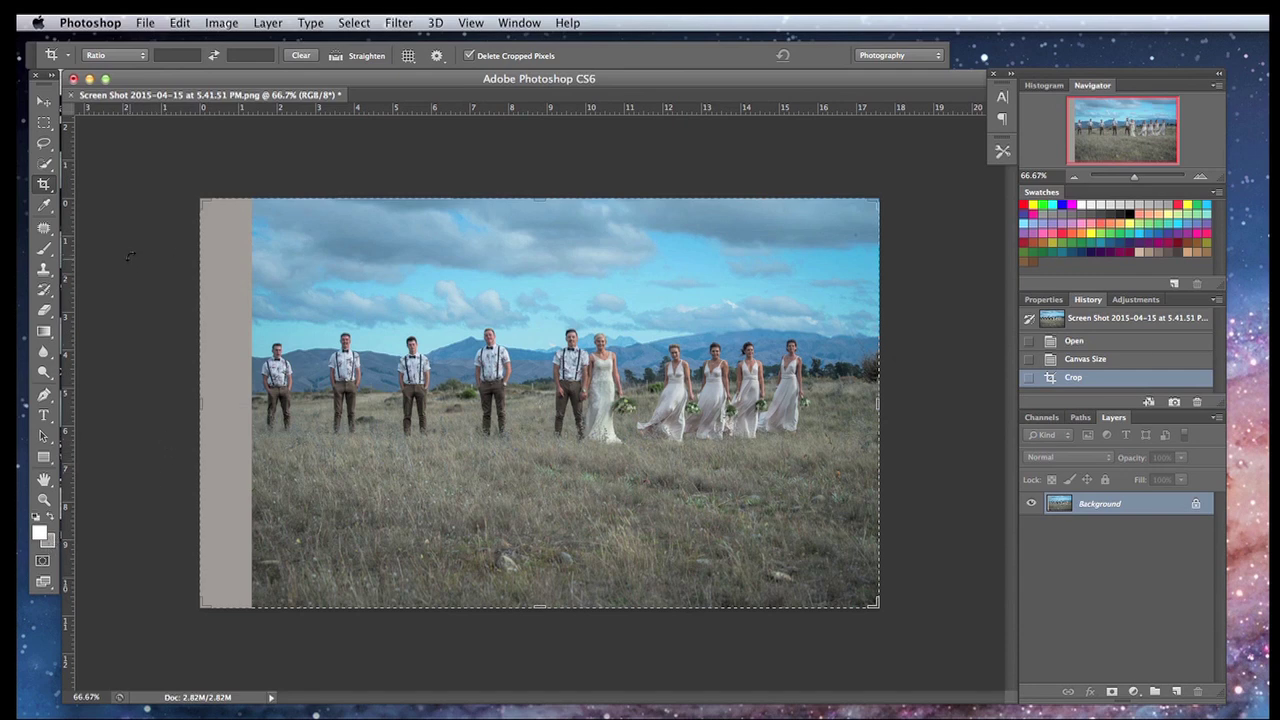
# - Select the blank strip with the Rectangular Marquee, fill it using Content-Aware in Normal mode at 100% opacity, and deselect
pyautogui.click(45, 124)
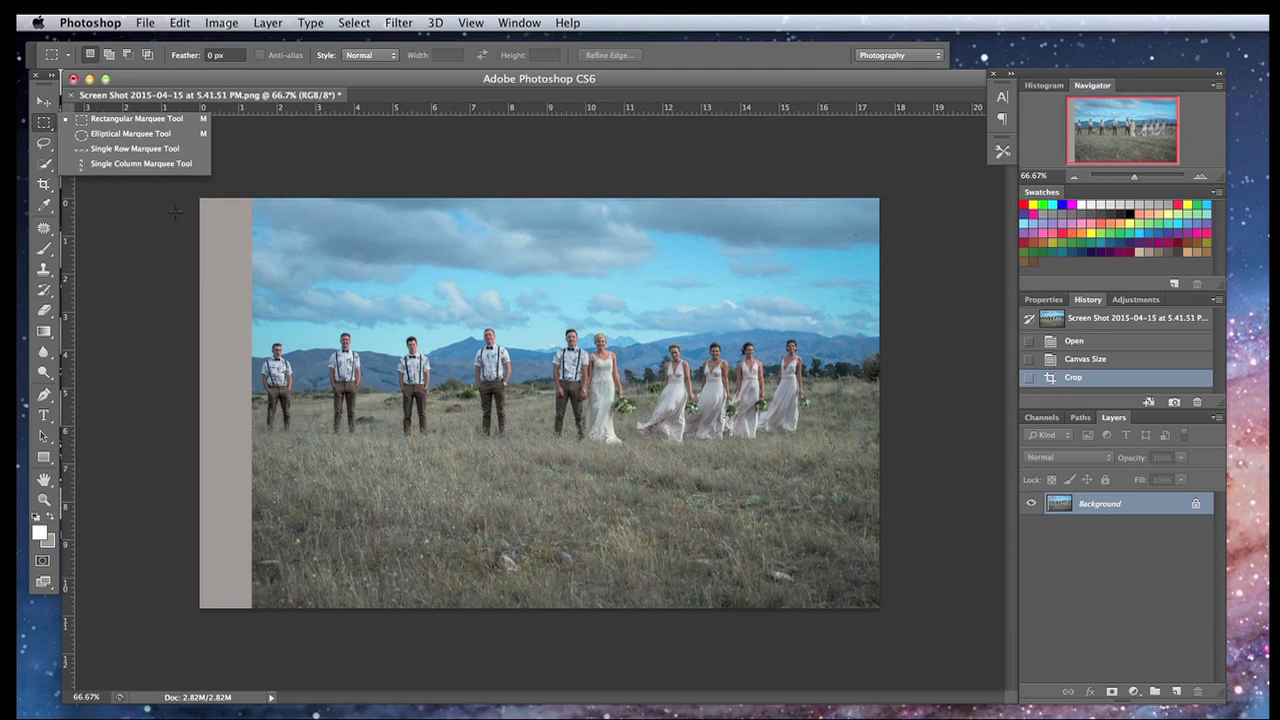
pyautogui.click(176, 211)
pyautogui.moveTo(185, 187); pyautogui.dragTo(253, 612)
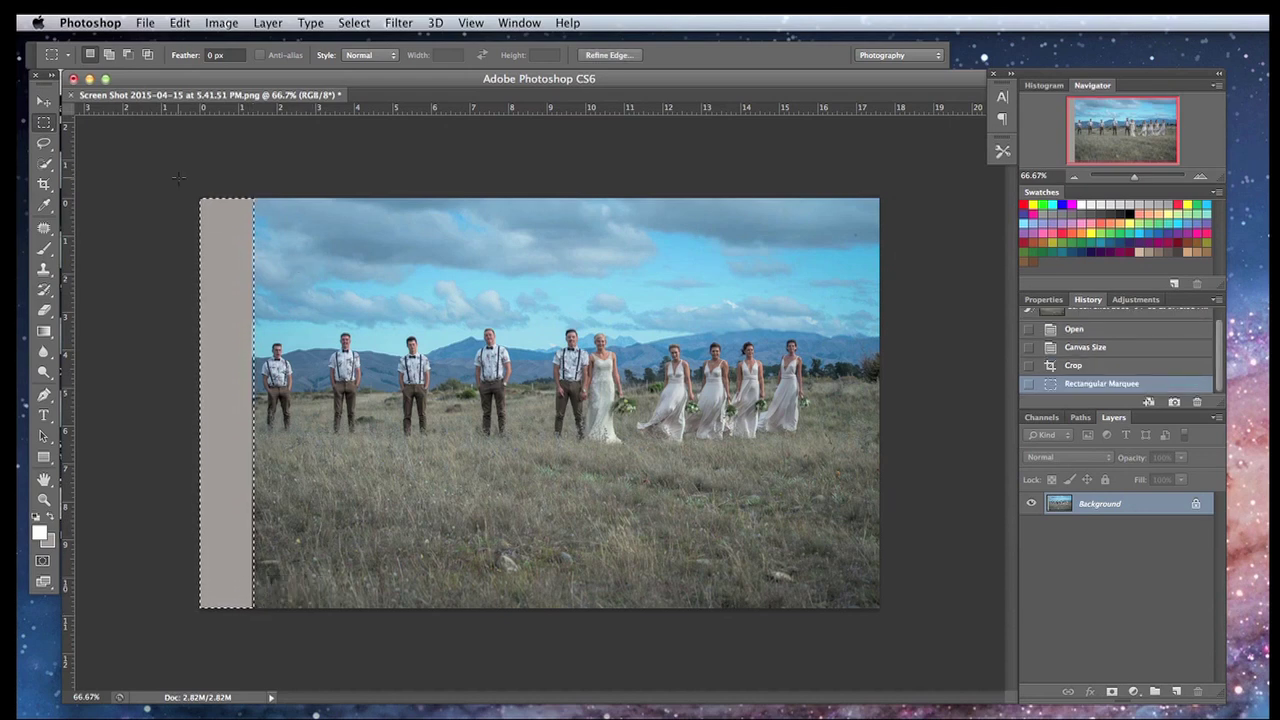
pyautogui.click(172, 23)
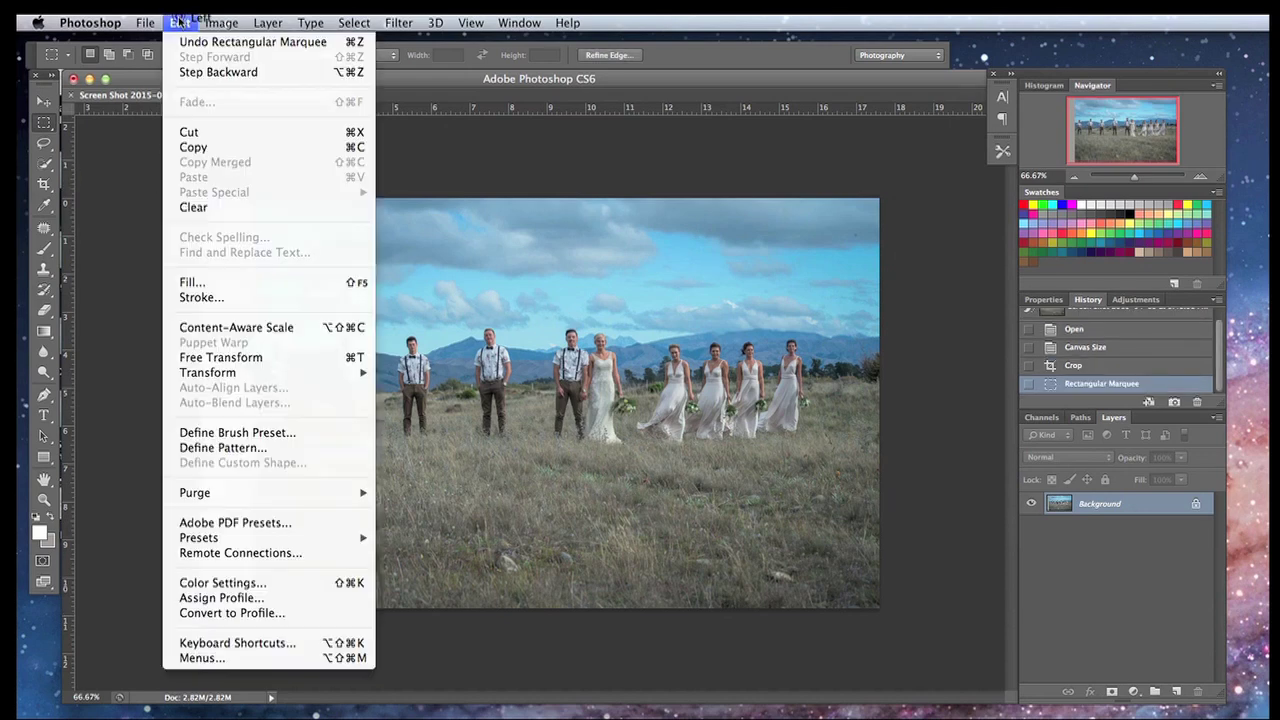
pyautogui.click(250, 282)
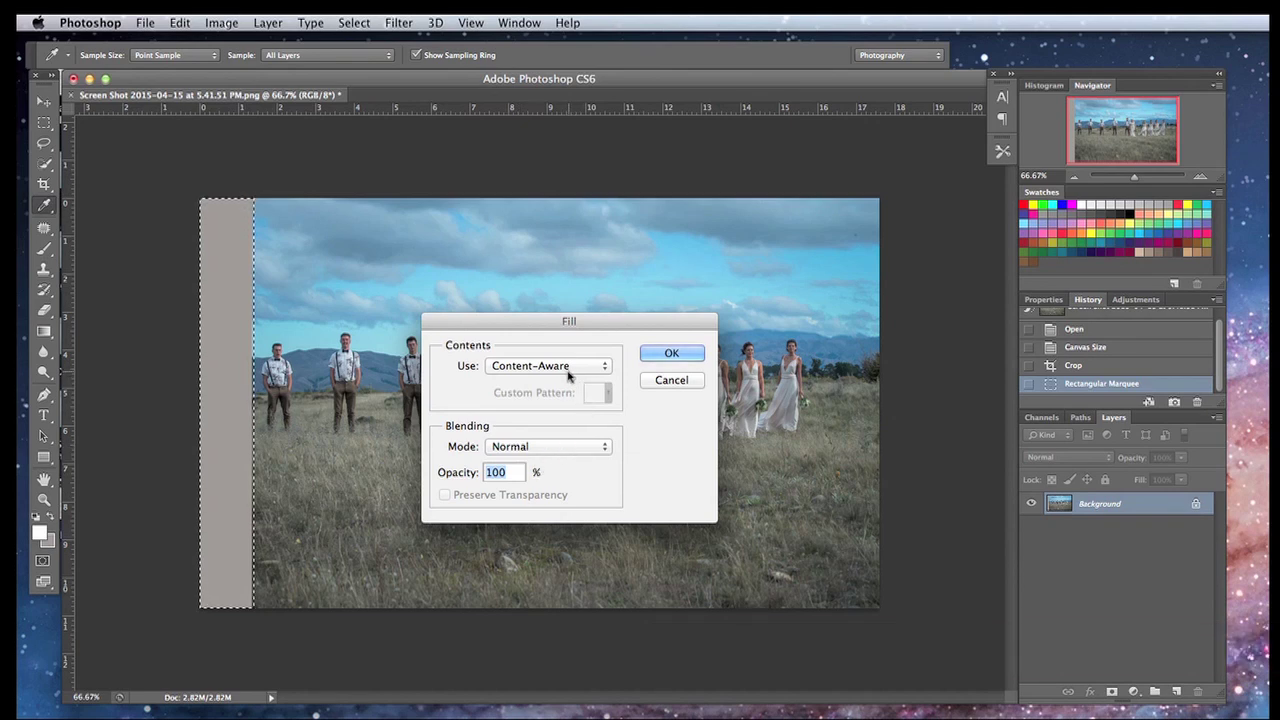
pyautogui.click(671, 355)
pyautogui.press('m')
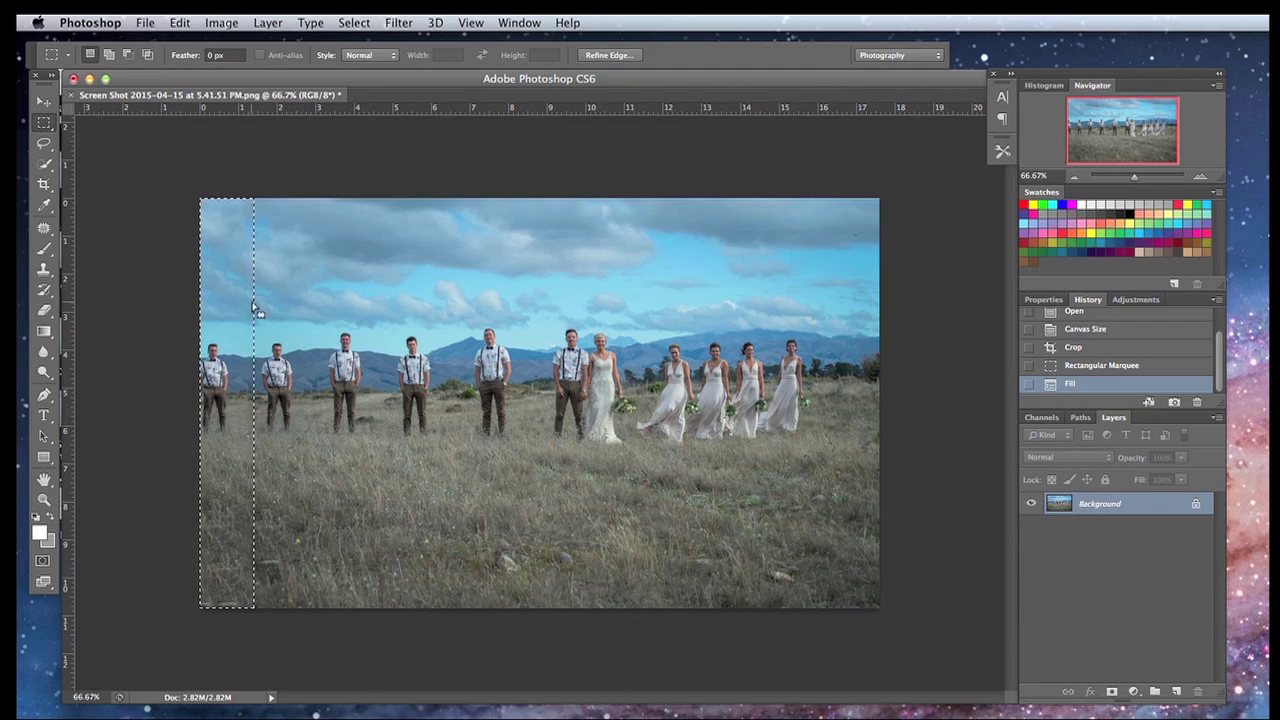
pyautogui.click(268, 473)
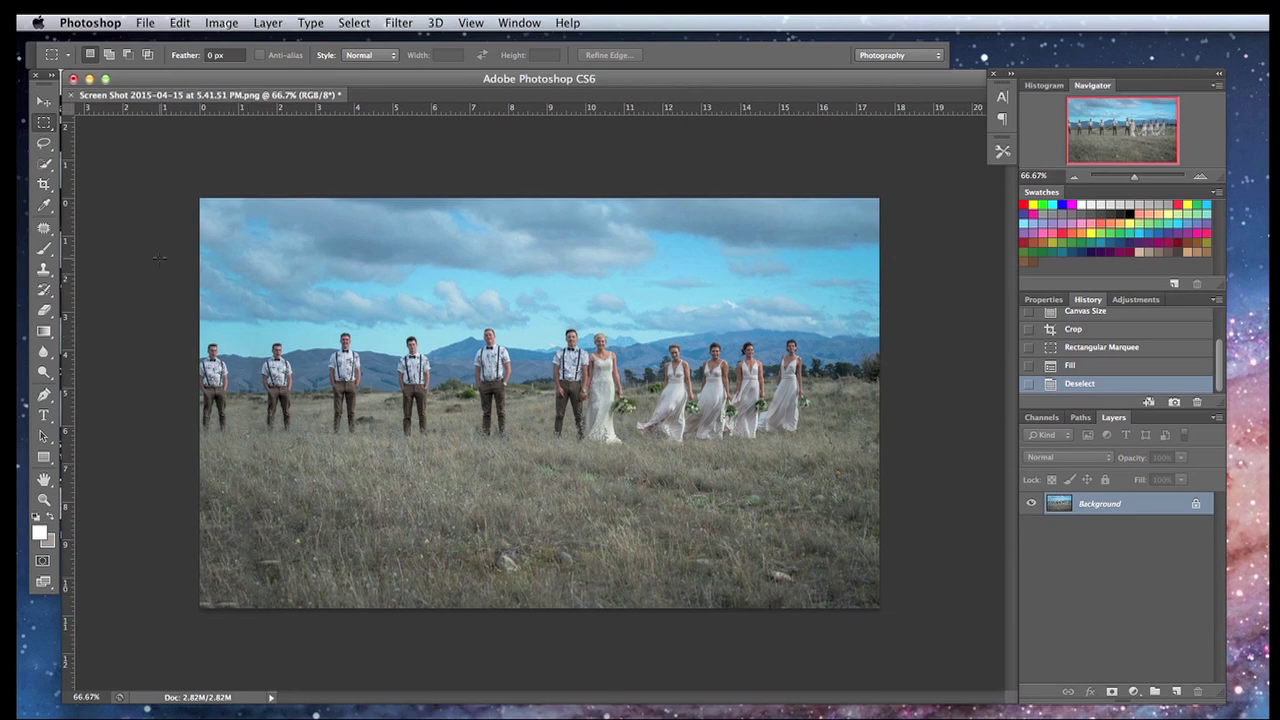
# - Lasso the duplicated groomsman at the photo's left edge, replace him with a Content-Aware fill, and clear the selection
pyautogui.click(45, 124)
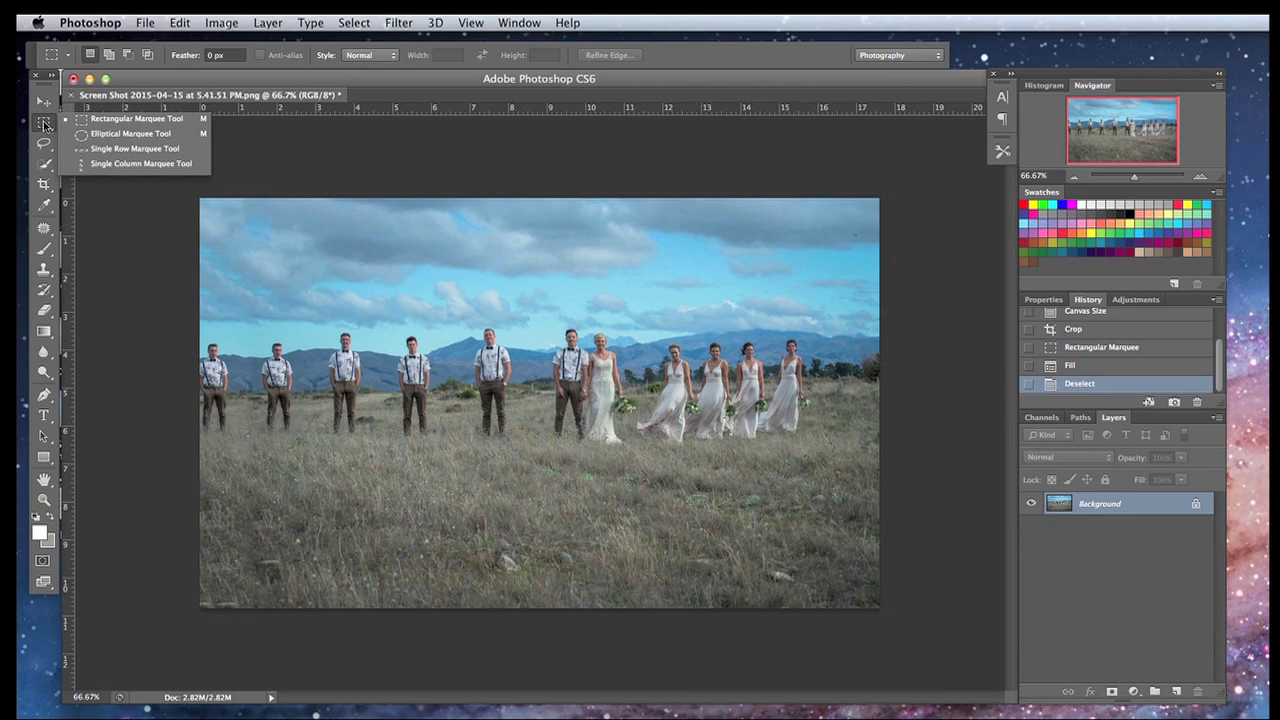
pyautogui.click(45, 125)
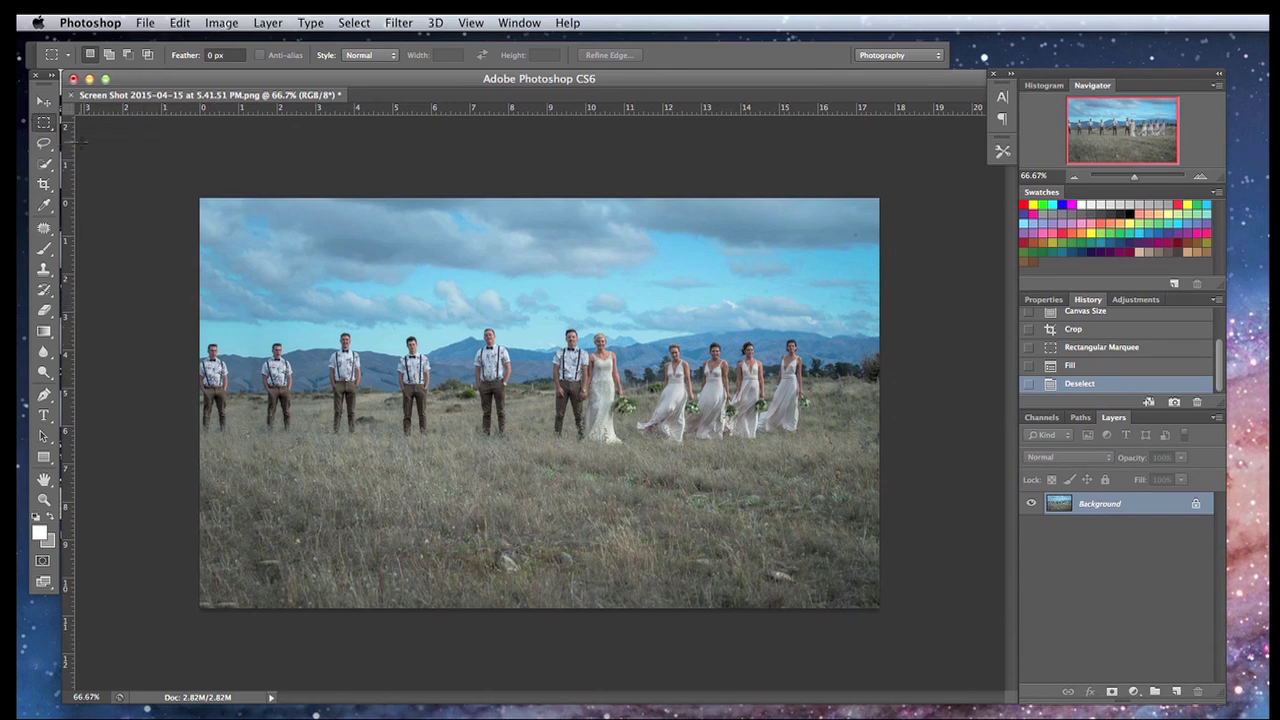
pyautogui.click(45, 144)
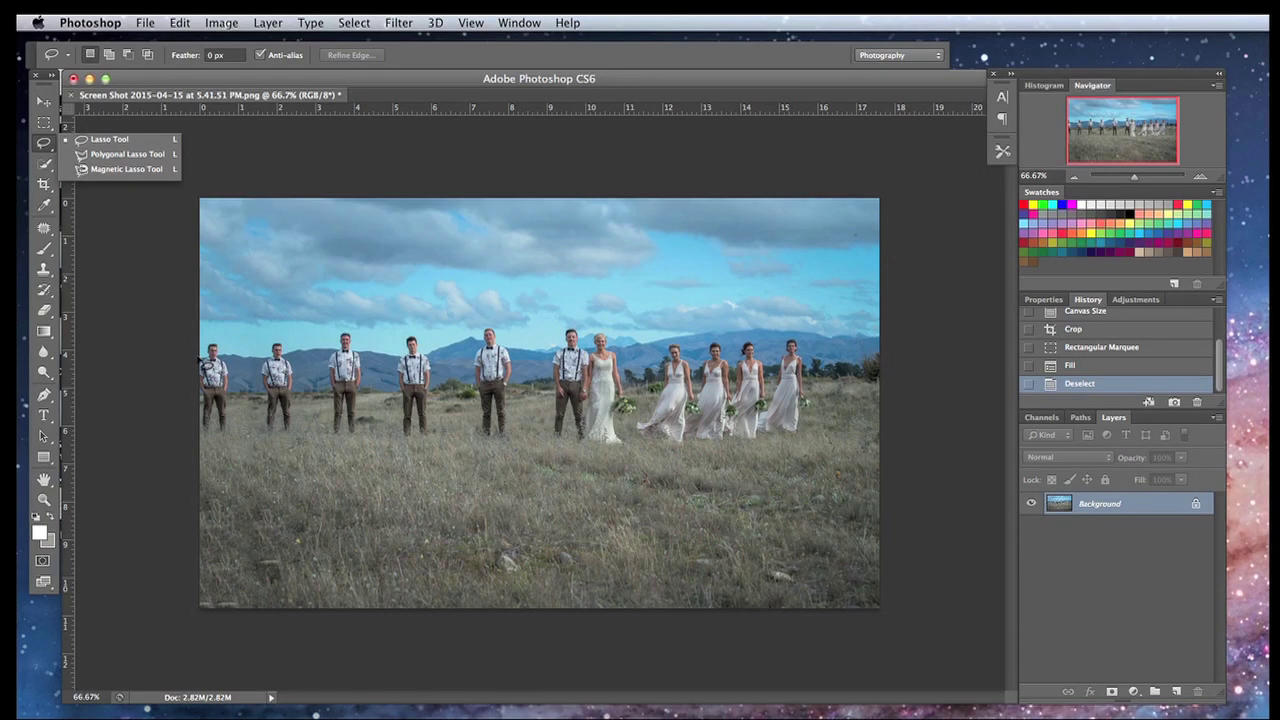
pyautogui.click(205, 364)
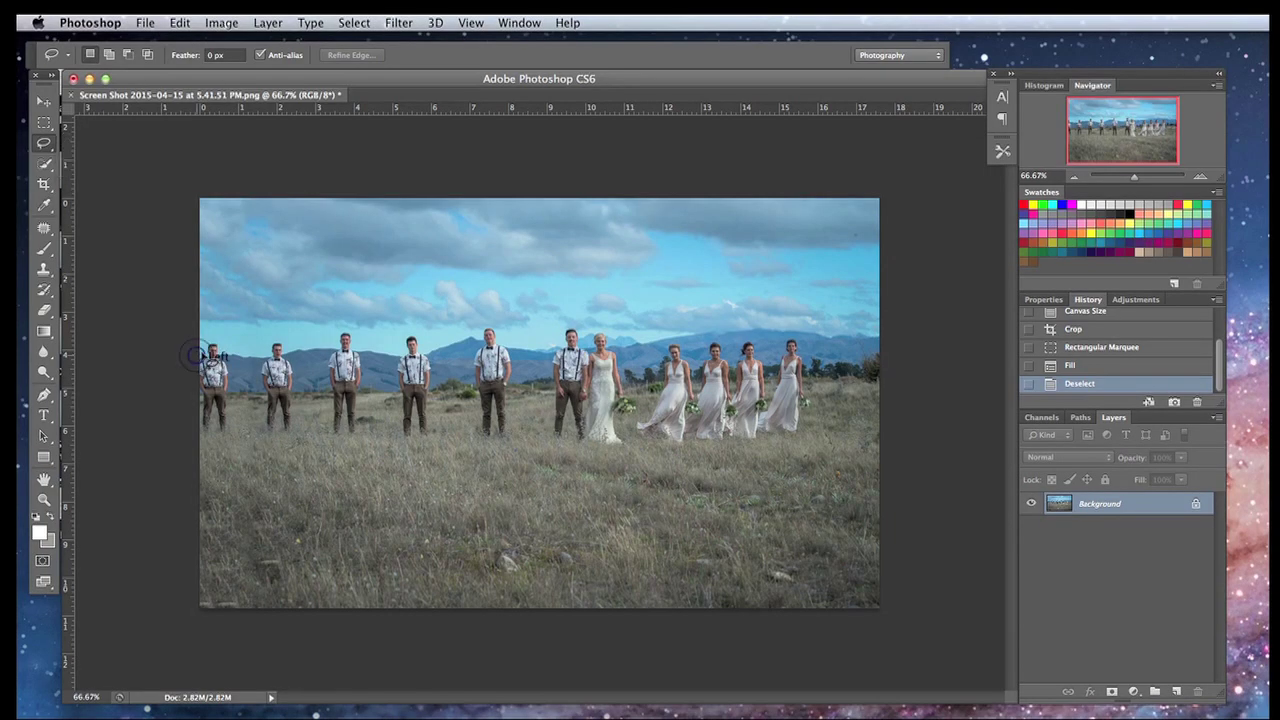
pyautogui.moveTo(215, 340); pyautogui.dragTo(234, 367)
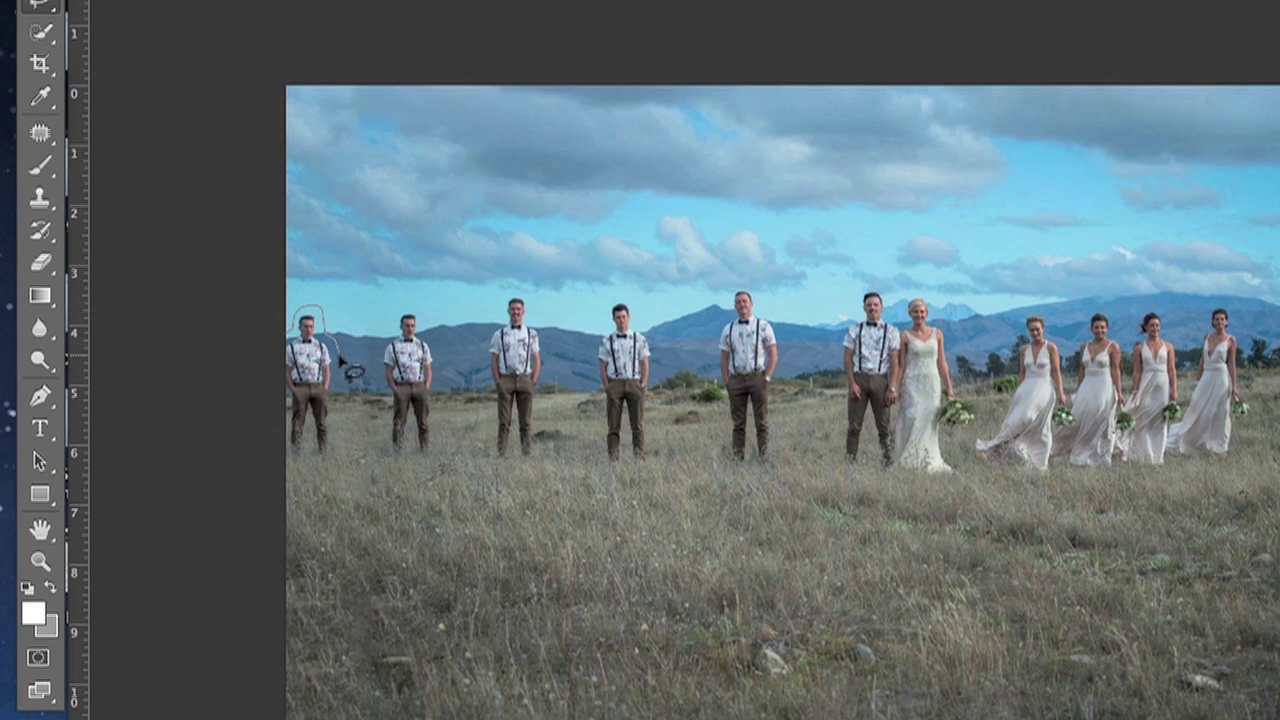
pyautogui.moveTo(340, 361)
pyautogui.mouseDown()
pyautogui.moveTo(334, 466)
pyautogui.moveTo(310, 452)
pyautogui.moveTo(285, 464)
pyautogui.moveTo(296, 336)
pyautogui.mouseUp()
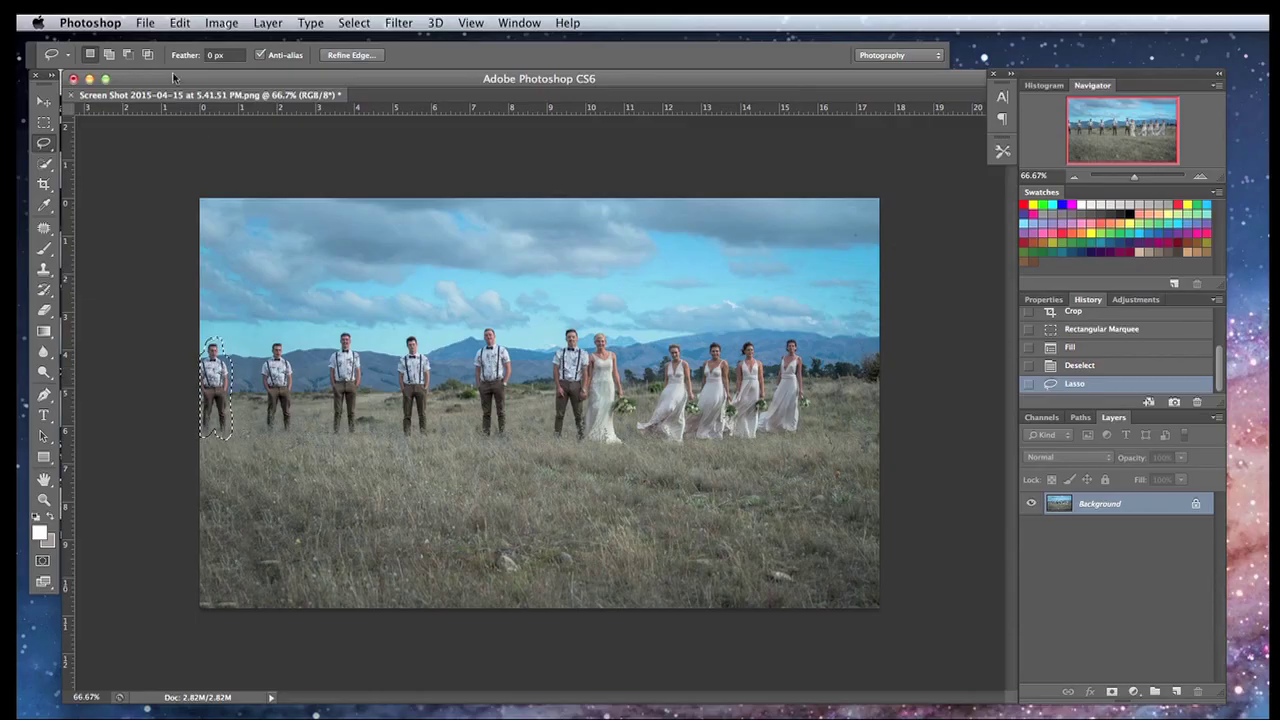
pyautogui.click(180, 22)
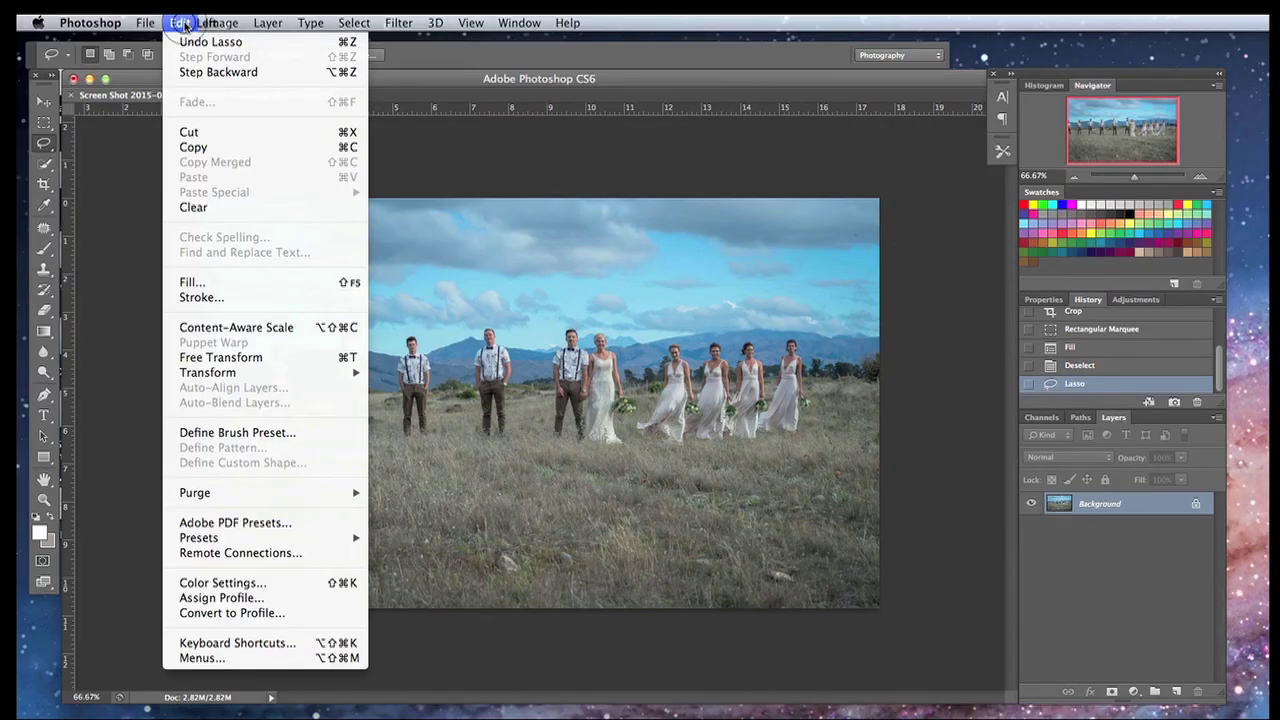
pyautogui.click(195, 282)
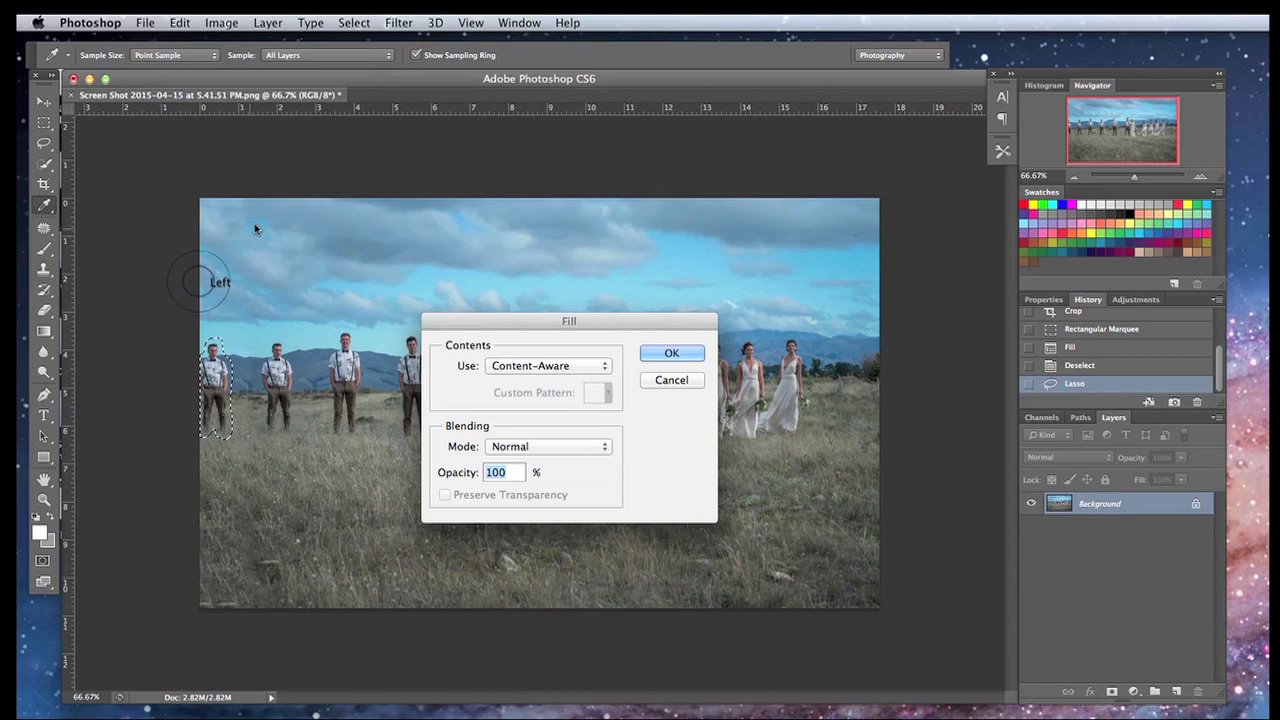
pyautogui.click(673, 355)
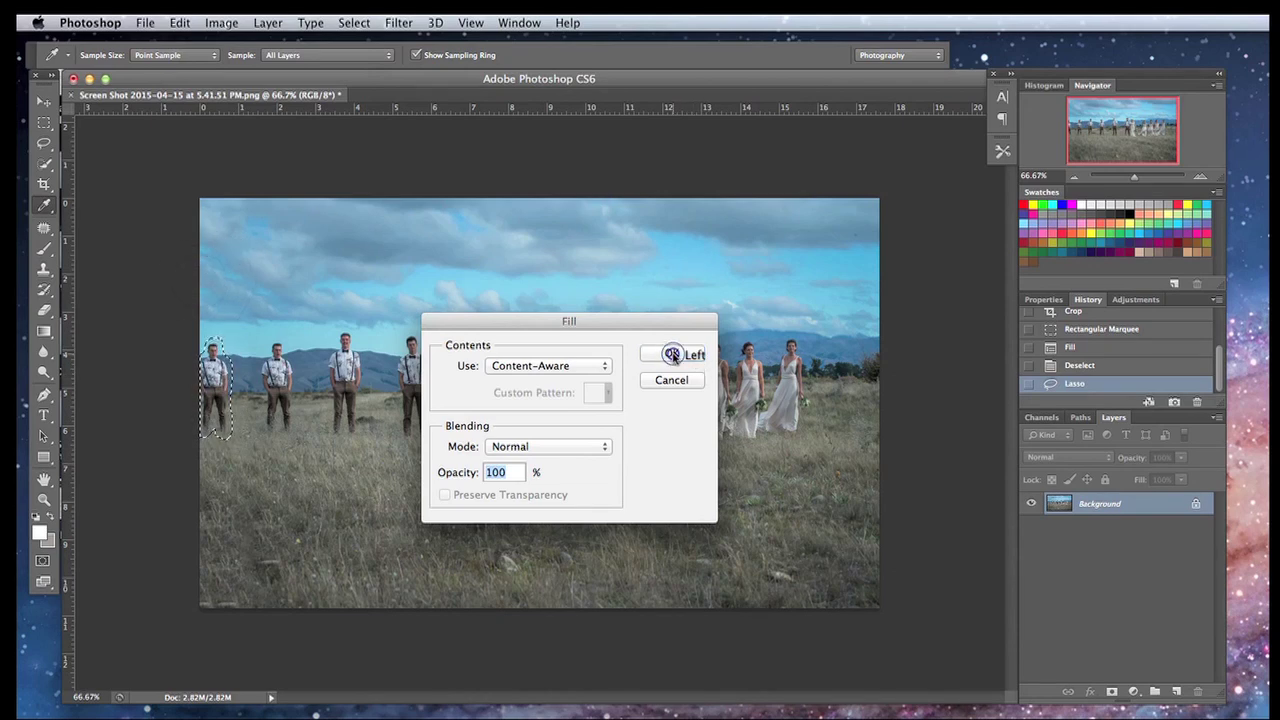
pyautogui.click(244, 414)
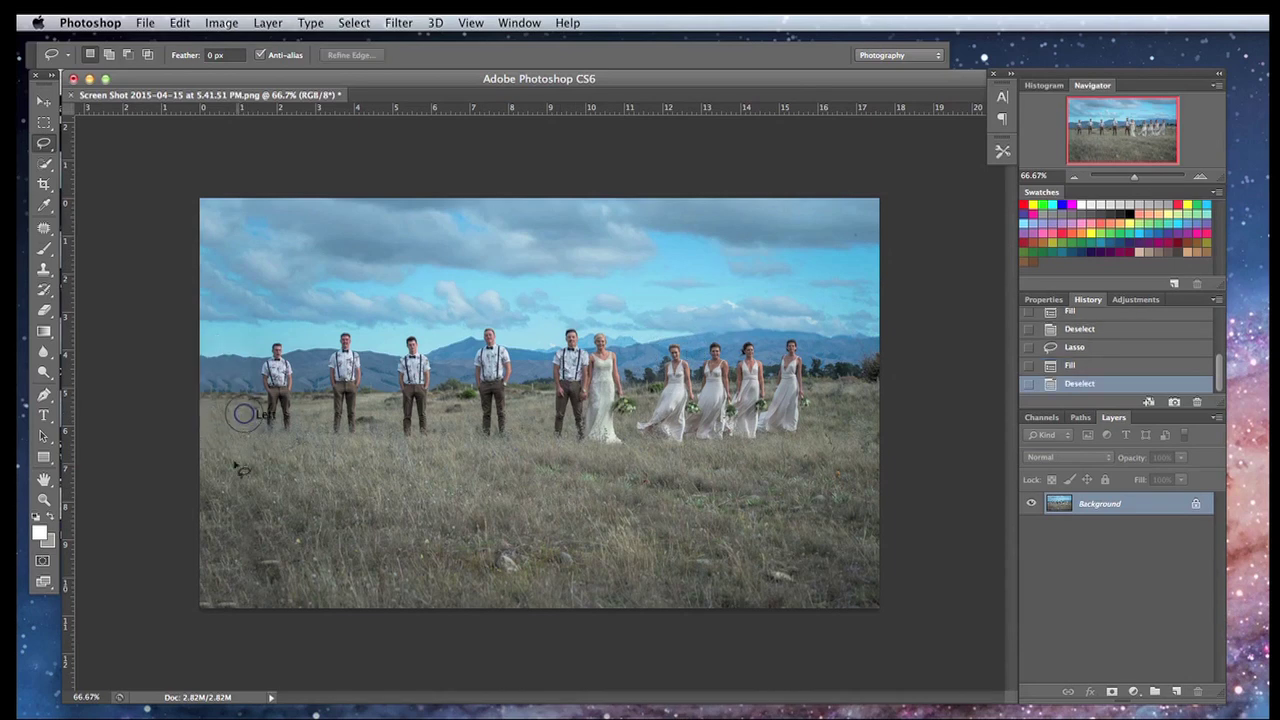
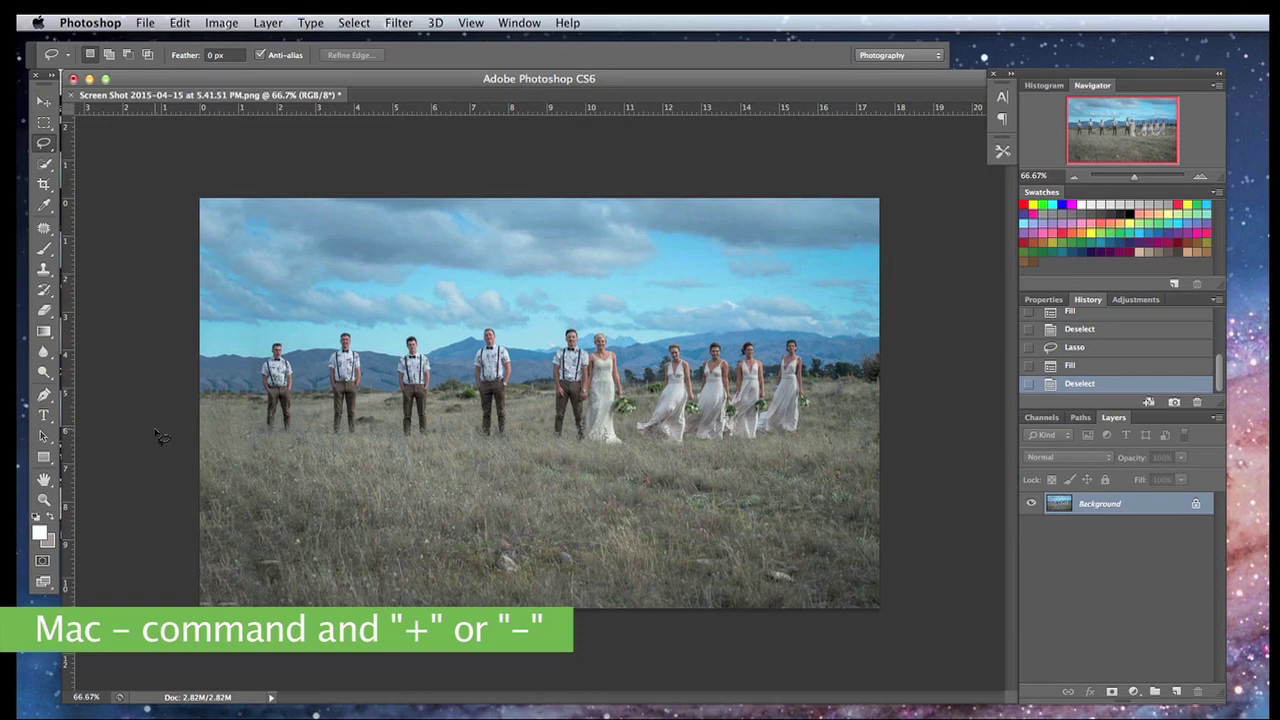
# - Examine the filled area beside the leftmost groomsman at 200% for seams and mismatches in the sky, hills and grass
pyautogui.press('super+plus')
pyautogui.press('super+plus')
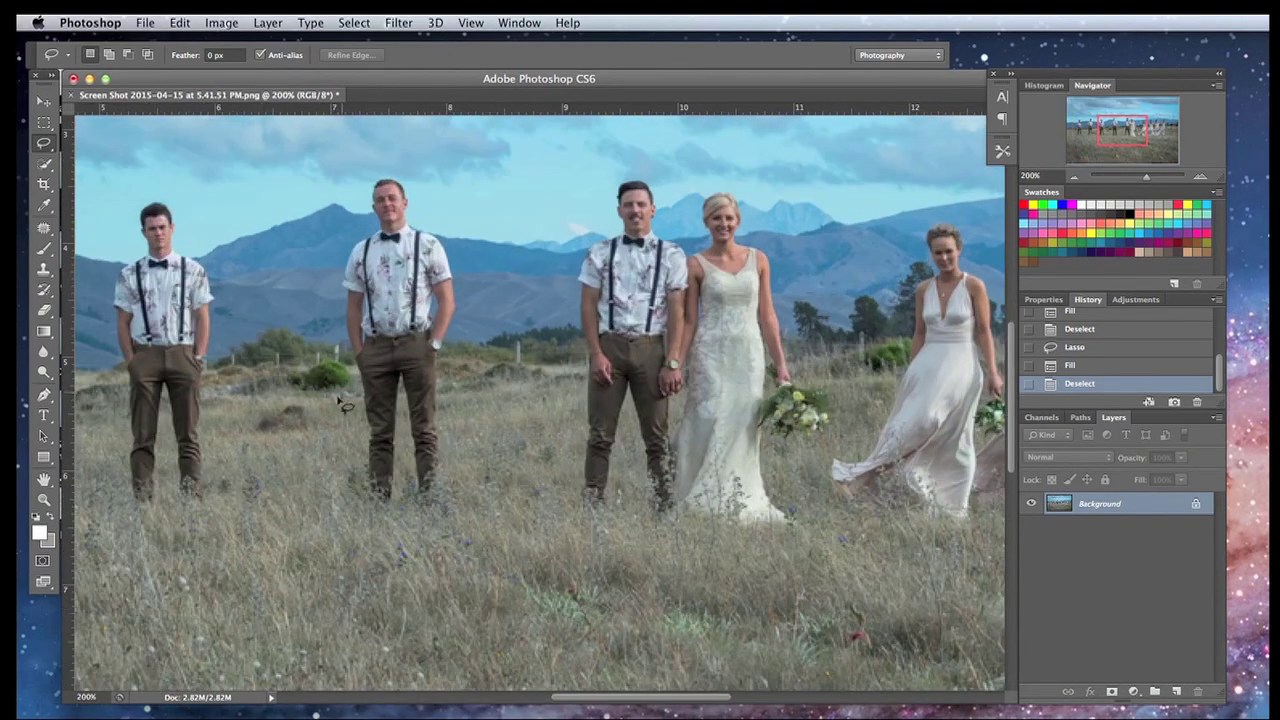
pyautogui.click(44, 478)
pyautogui.moveTo(120, 408); pyautogui.dragTo(362, 415)
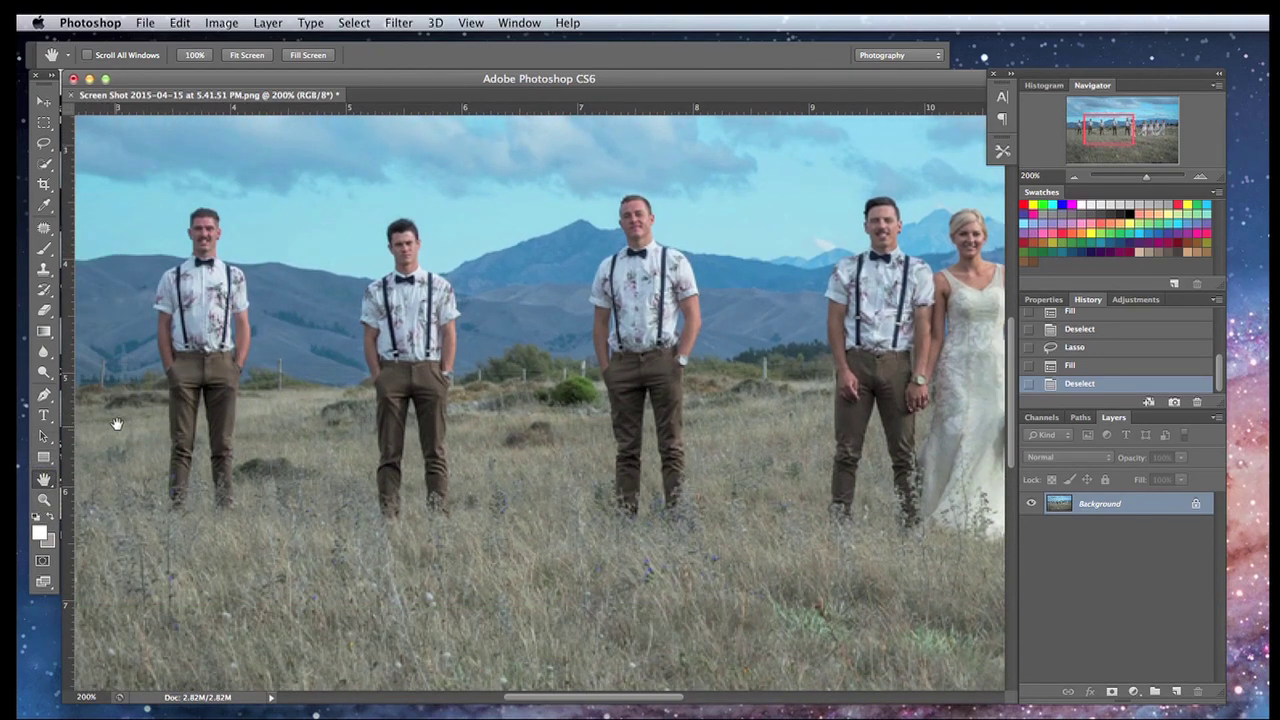
pyautogui.moveTo(120, 423); pyautogui.dragTo(535, 425)
pyautogui.scroll(3, 314, 366)
pyautogui.hscroll(-2, 314, 366)
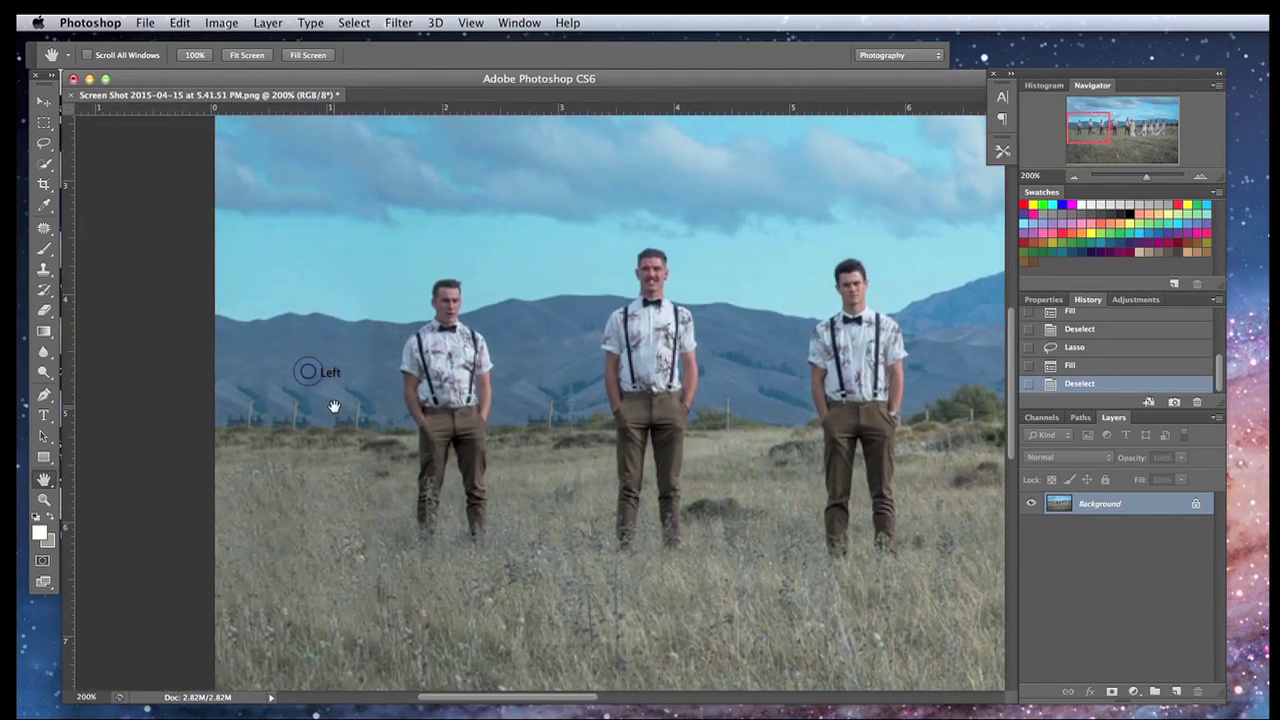
pyautogui.moveTo(350, 350); pyautogui.dragTo(370, 374)
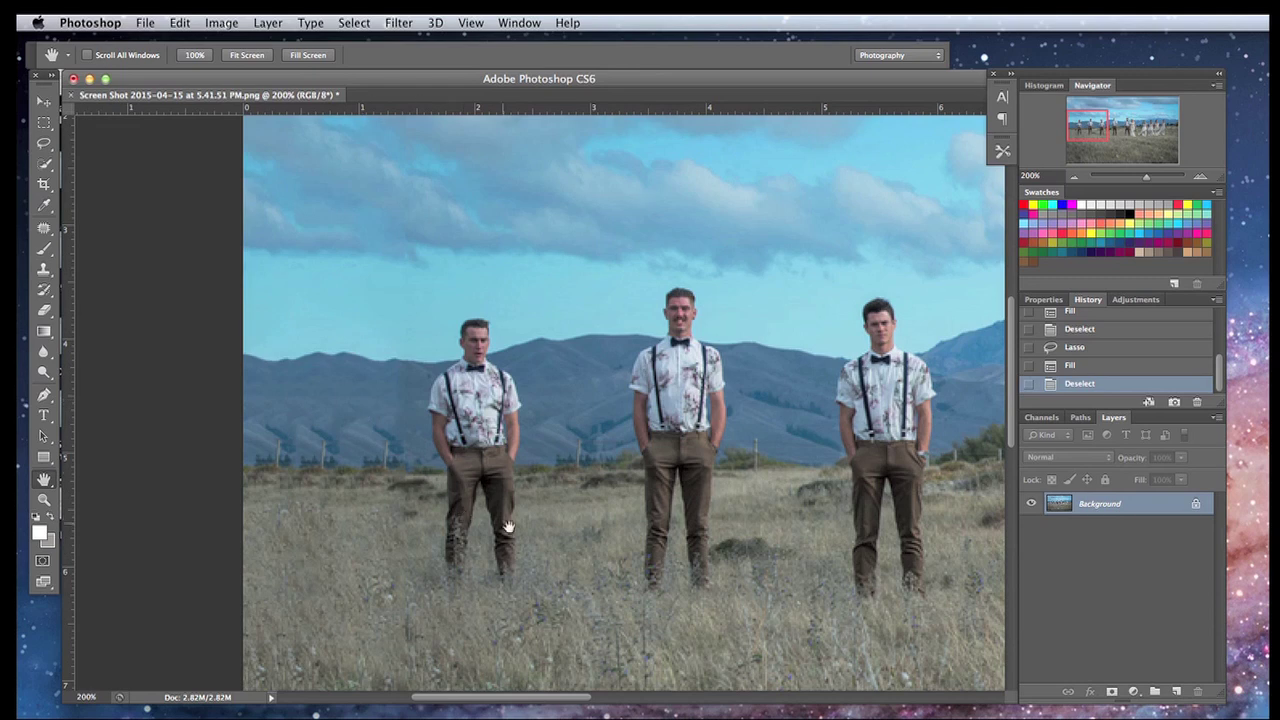
pyautogui.moveTo(481, 700)
pyautogui.mouseDown()
pyautogui.moveTo(450, 702)
pyautogui.moveTo(487, 702)
pyautogui.mouseUp()
pyautogui.moveTo(1012, 428); pyautogui.dragTo(993, 447)
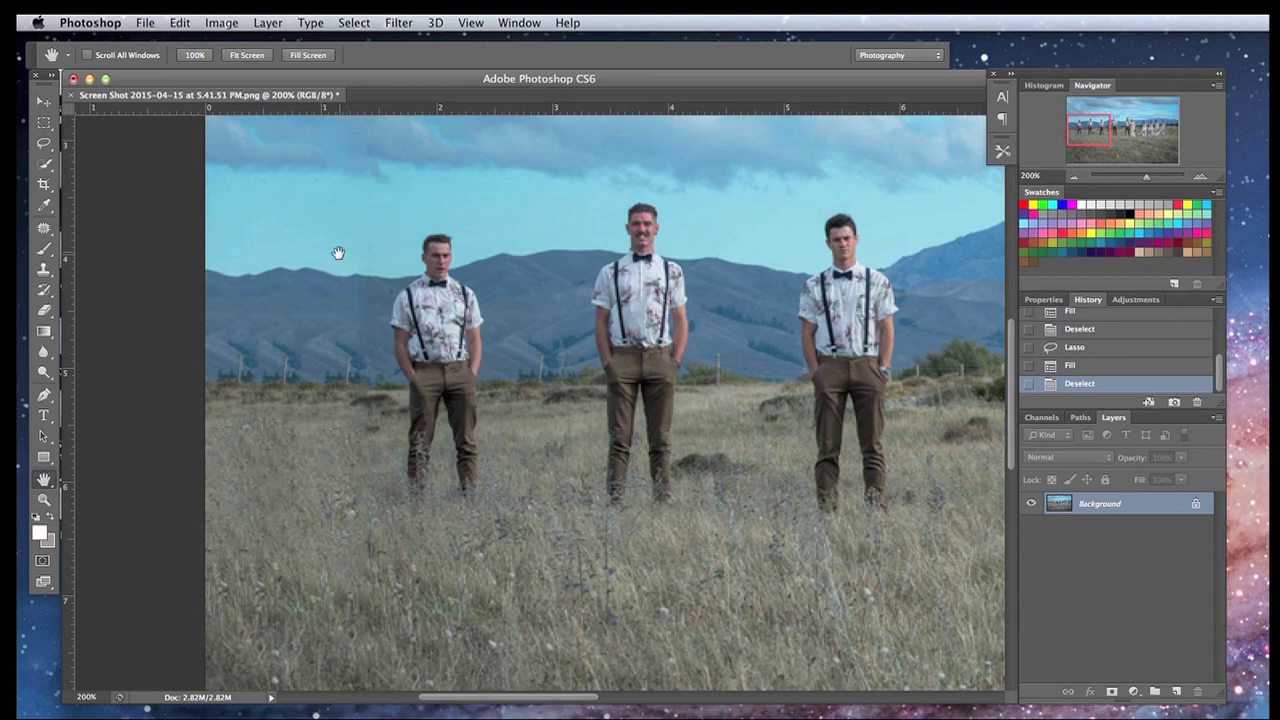
pyautogui.moveTo(376, 371); pyautogui.dragTo(297, 333)
pyautogui.moveTo(435, 405); pyautogui.dragTo(518, 400)
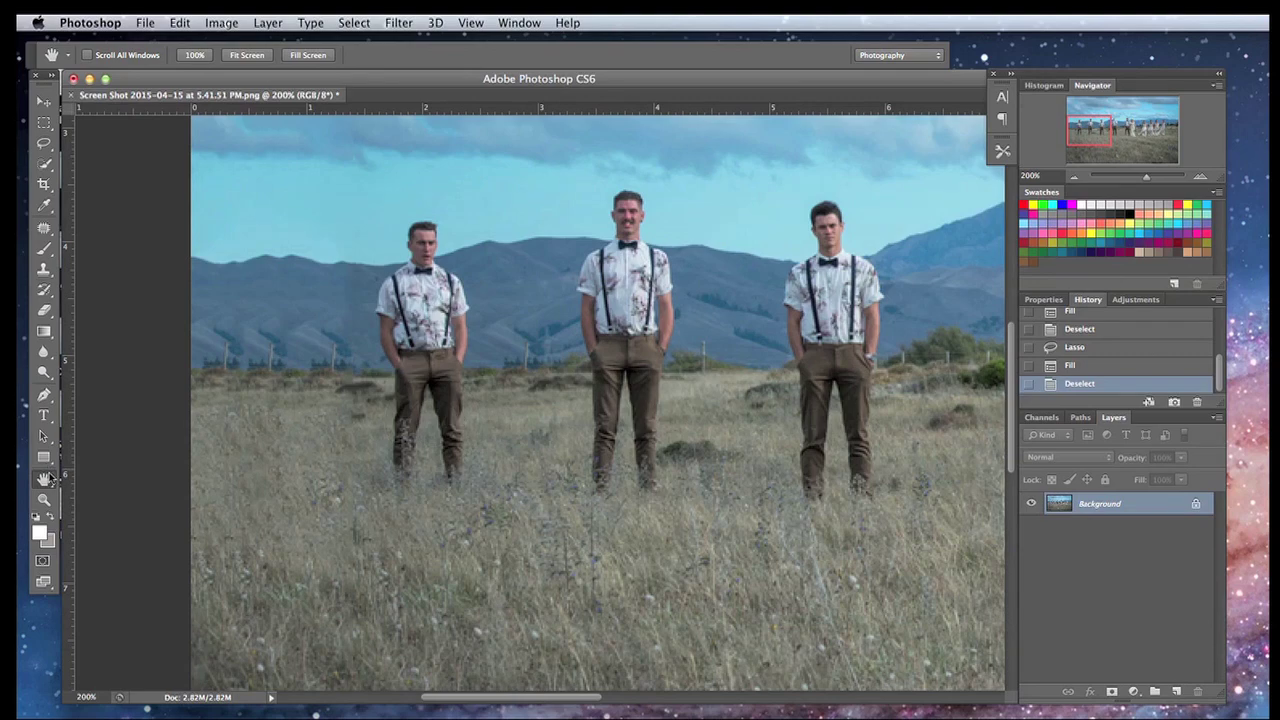
pyautogui.click(44, 480)
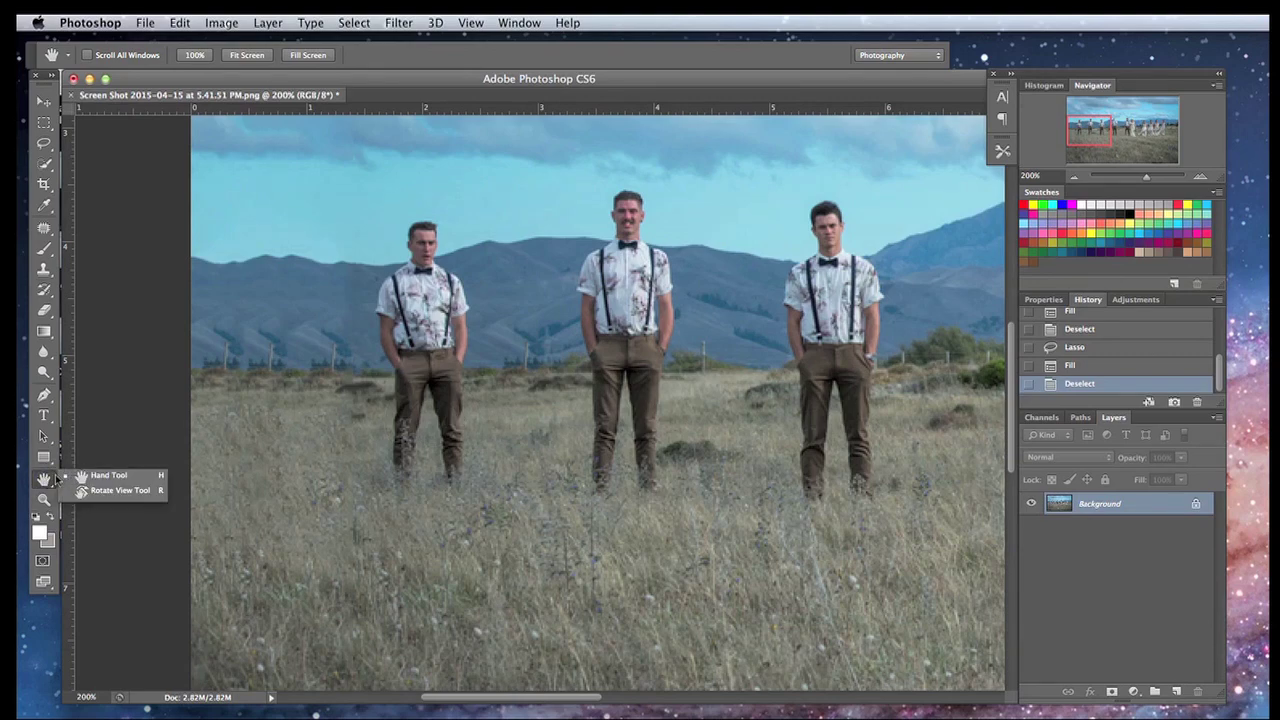
pyautogui.moveTo(338, 382); pyautogui.dragTo(308, 477)
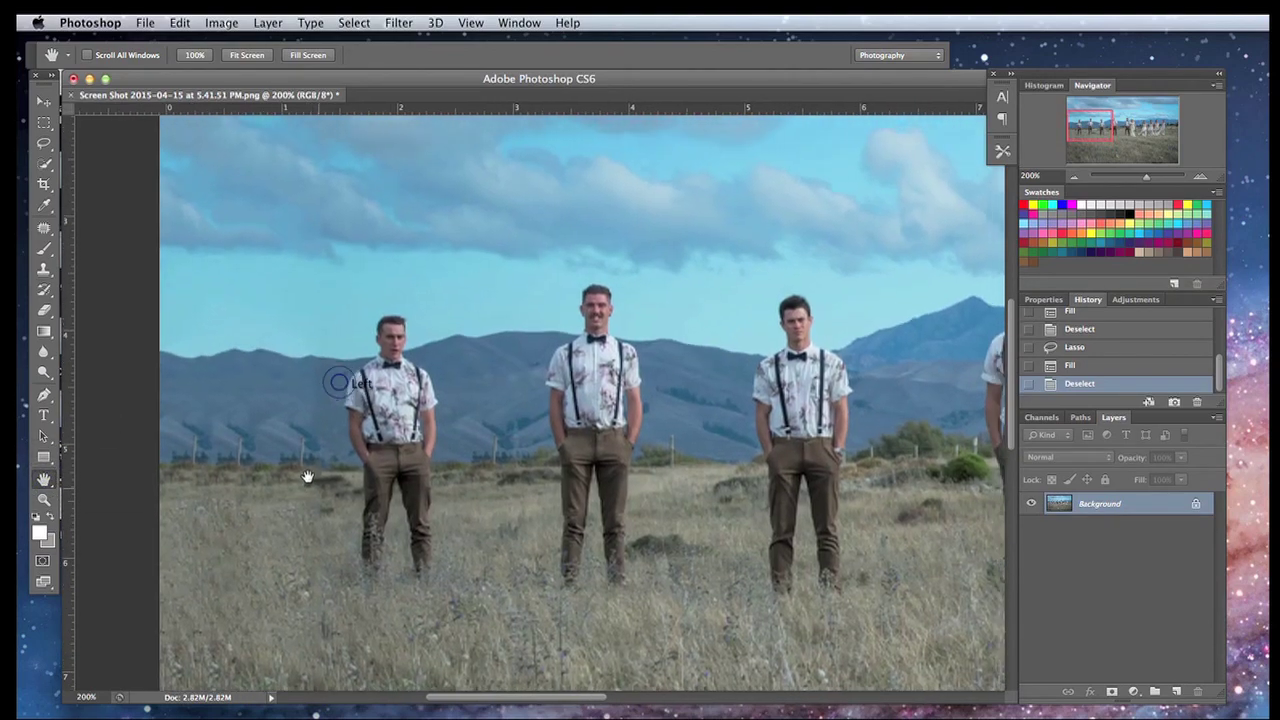
pyautogui.moveTo(309, 409)
pyautogui.mouseDown()
pyautogui.moveTo(294, 449)
pyautogui.moveTo(330, 409)
pyautogui.moveTo(314, 389)
pyautogui.mouseUp()
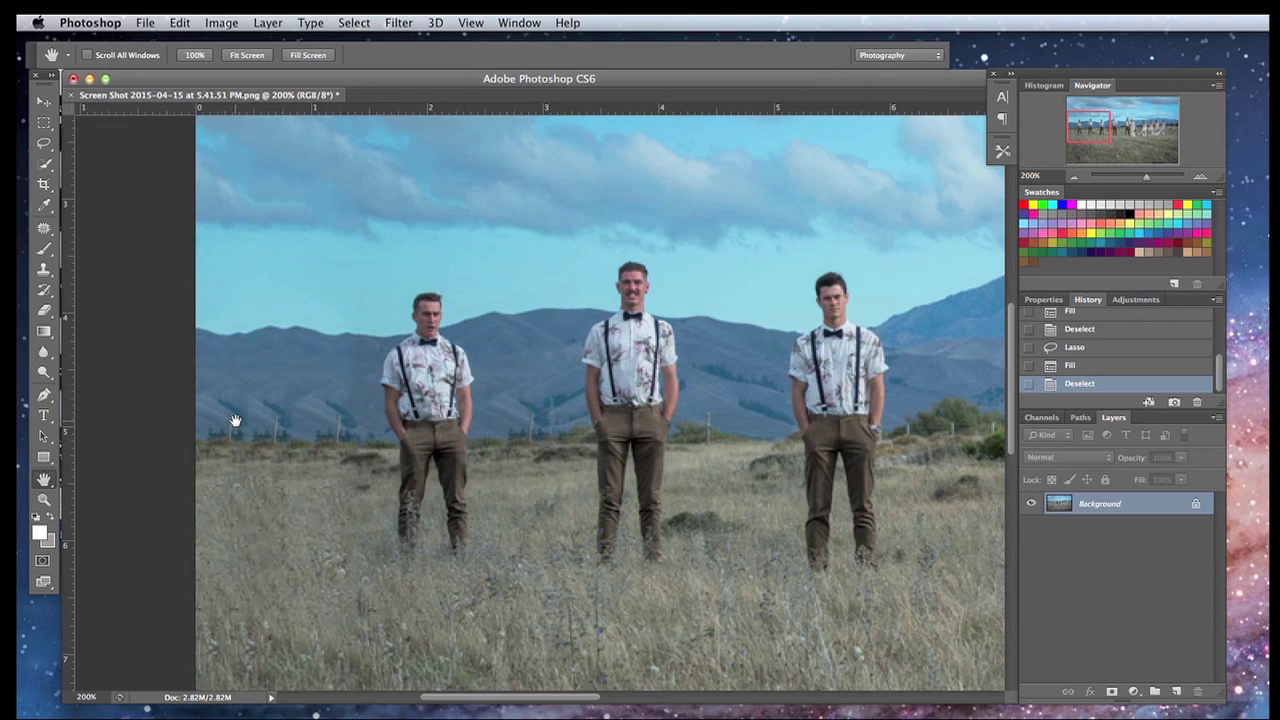
pyautogui.scroll(2, 288, 484)
pyautogui.hscroll(-1, 288, 484)
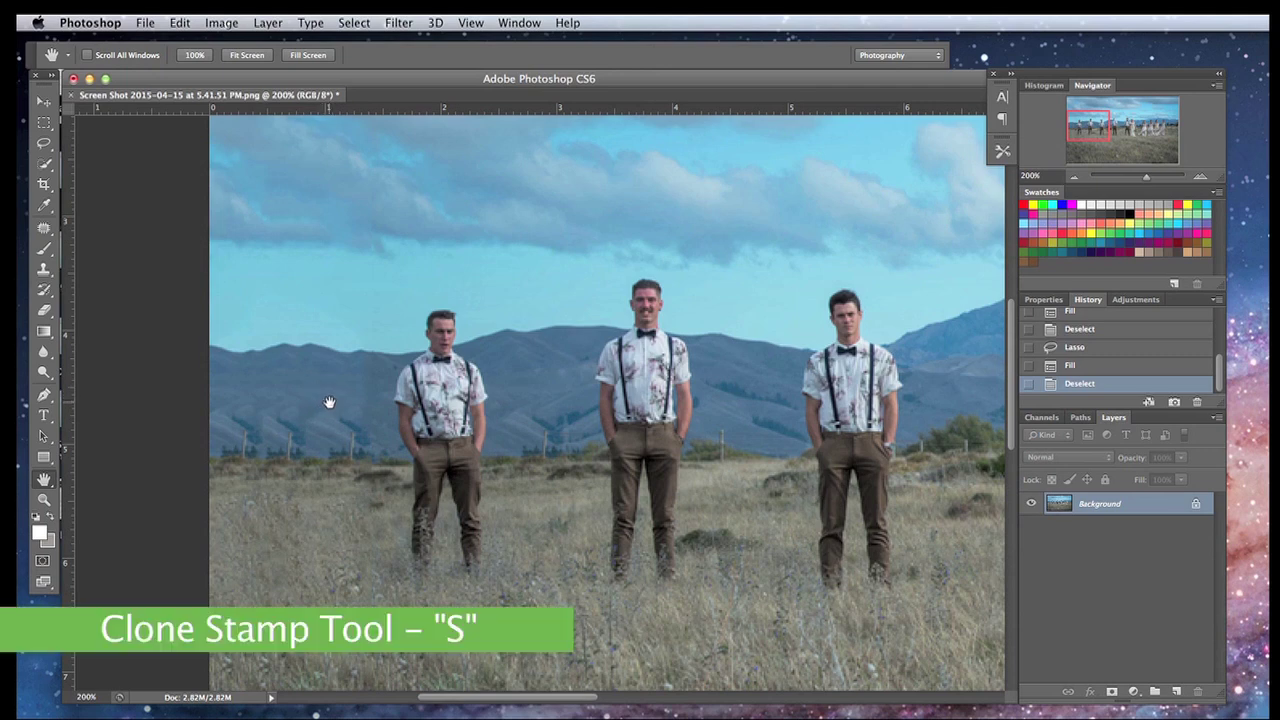
# - Clone hill texture over the repeated fence posts between the photo's left edge and the leftmost groomsman, using a 25 px Clone Stamp
pyautogui.click(45, 271)
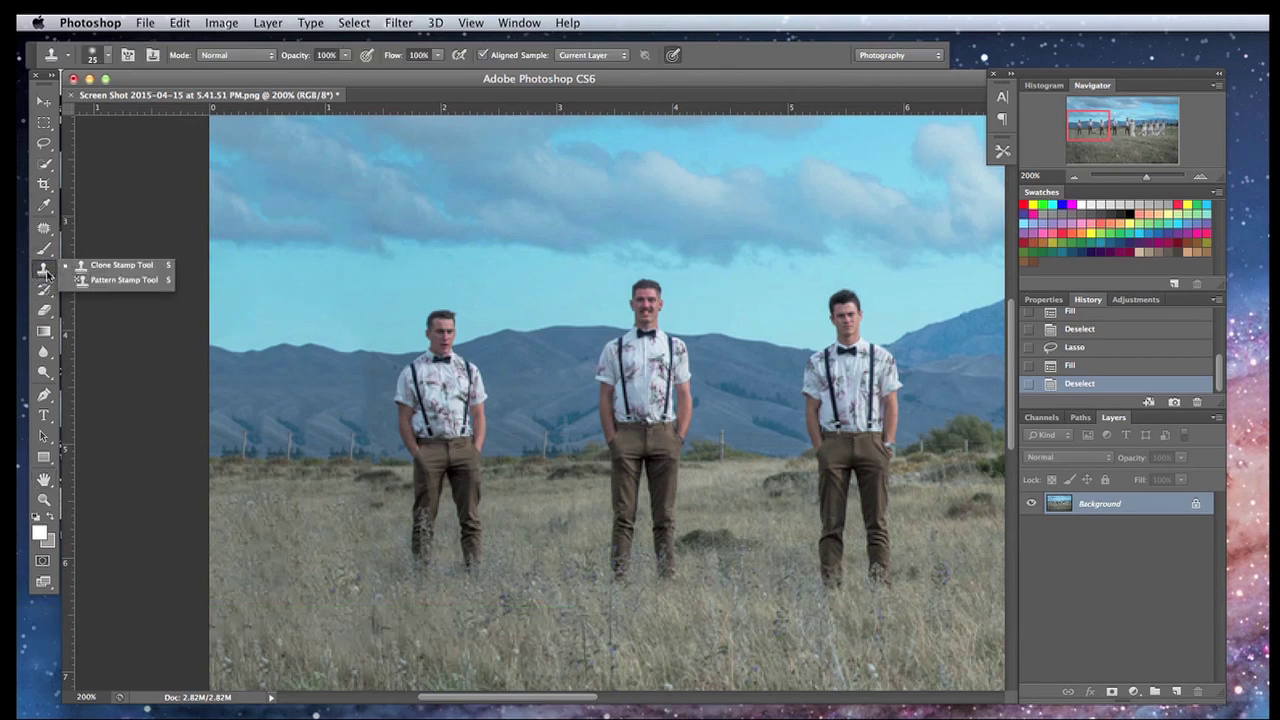
pyautogui.click(118, 268)
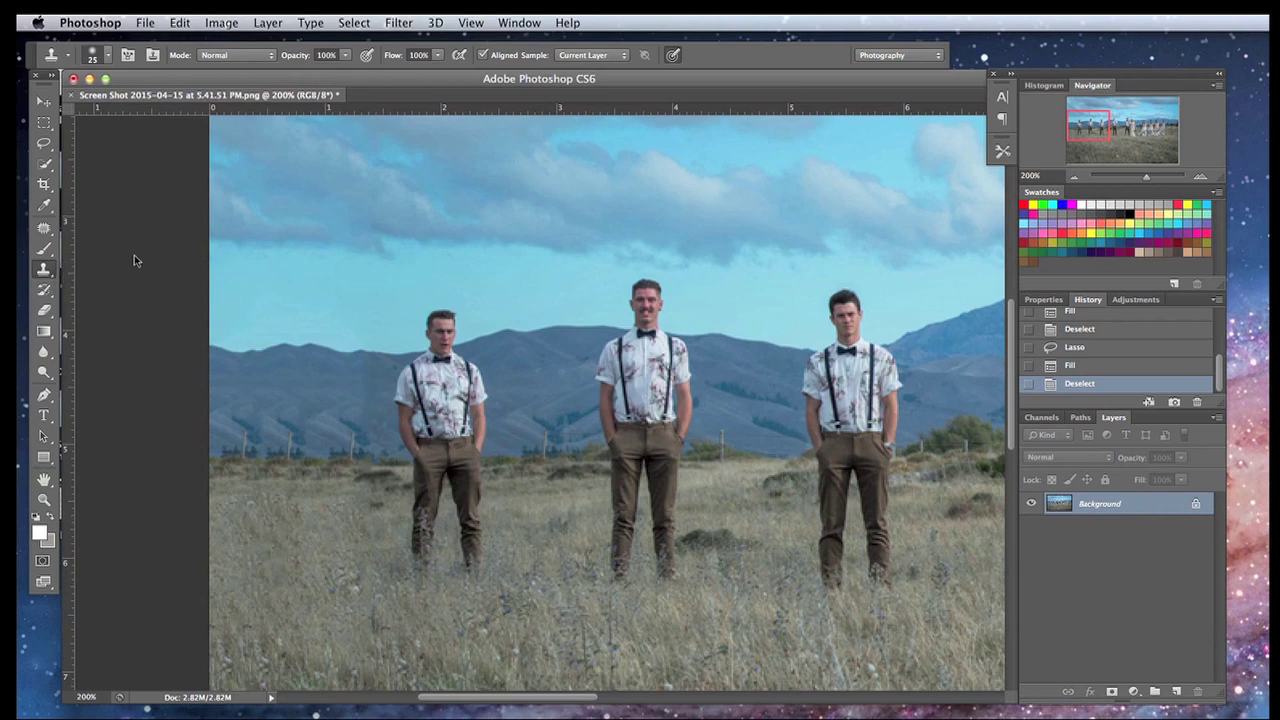
pyautogui.keyDown('alt'); pyautogui.click(300, 391); pyautogui.keyUp('alt')
pyautogui.press('super+0')
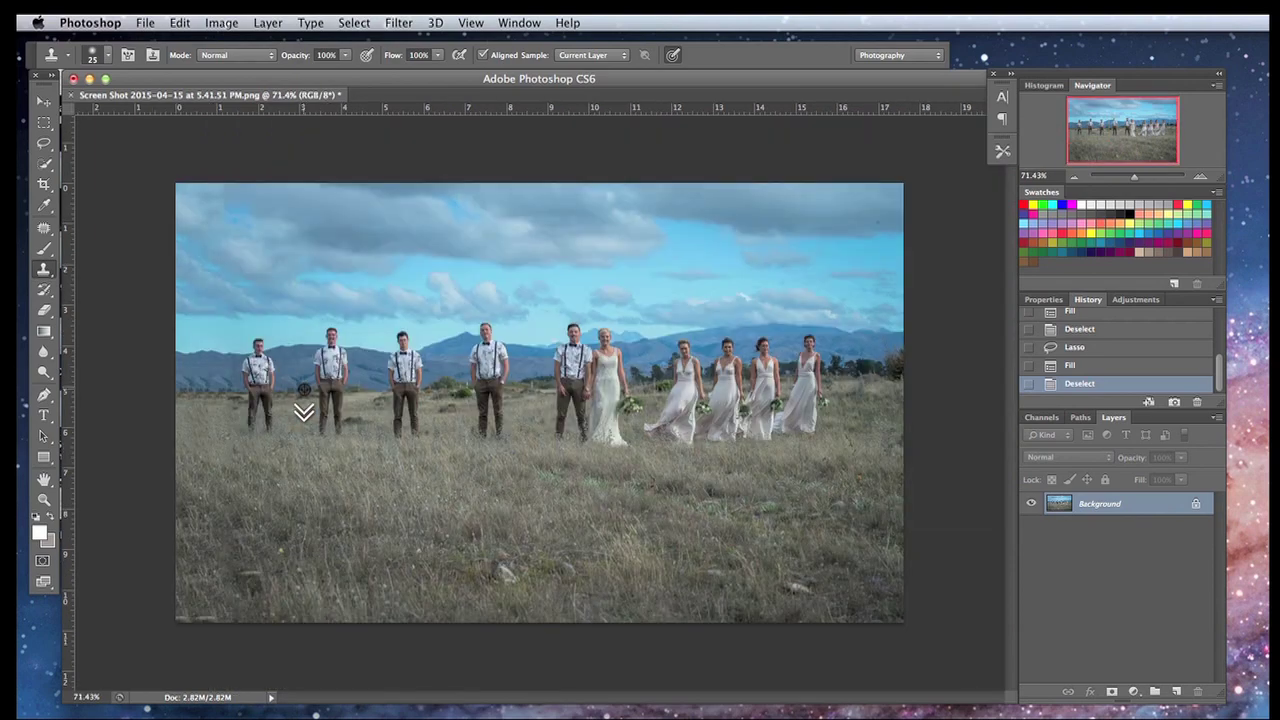
pyautogui.press('super+plus')
pyautogui.press('super+plus')
pyautogui.press('super+plus')
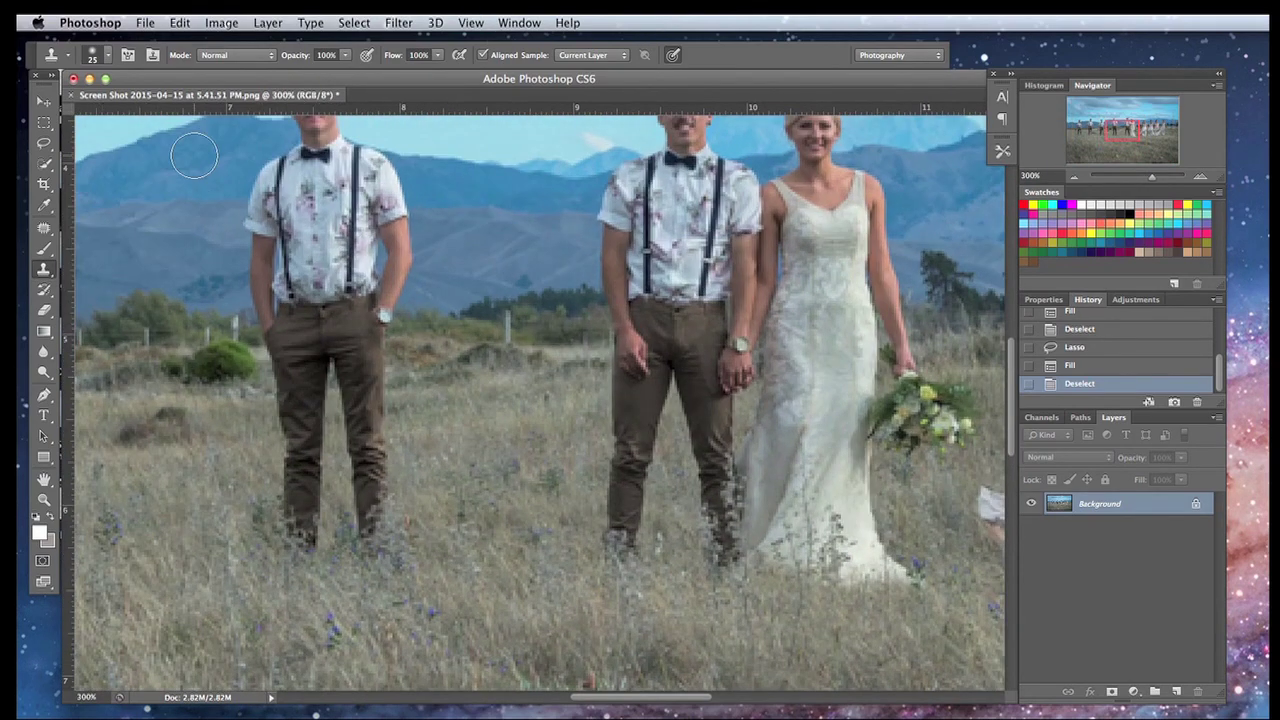
pyautogui.moveTo(137, 350); pyautogui.dragTo(630, 382)
pyautogui.moveTo(343, 371); pyautogui.dragTo(374, 386)
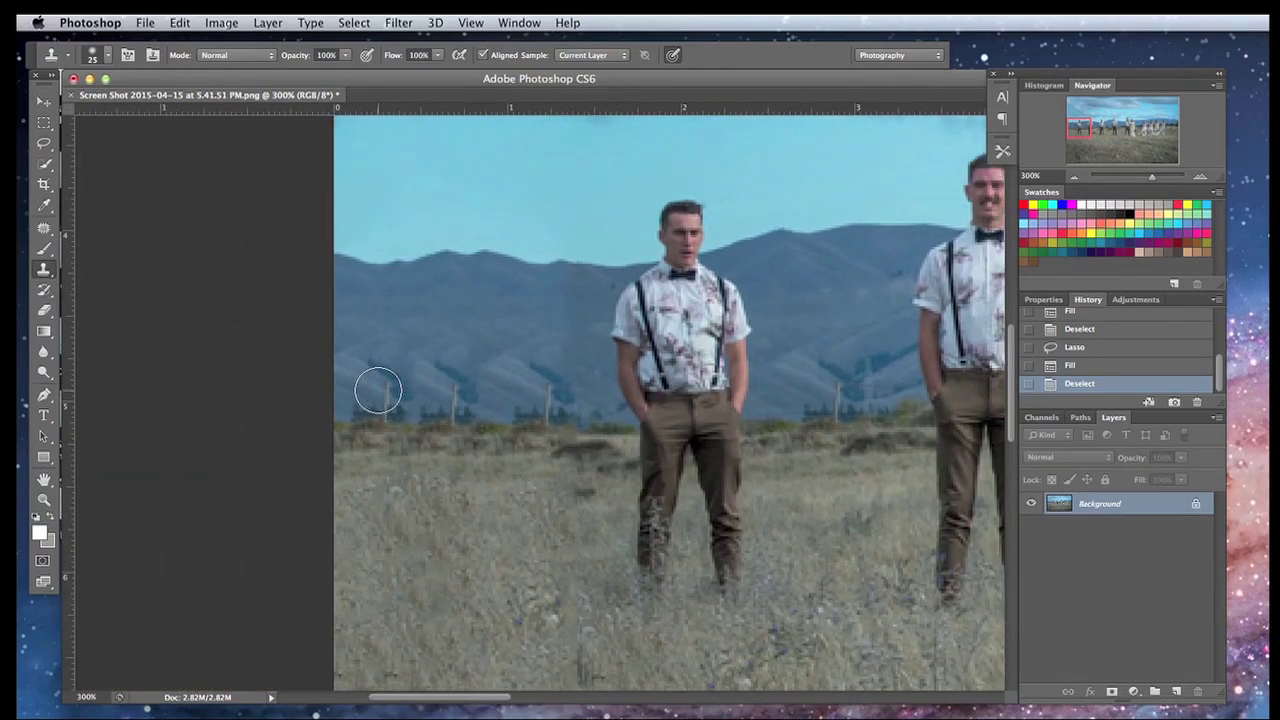
pyautogui.keyDown('alt'); pyautogui.click(482, 309); pyautogui.keyUp('alt')
pyautogui.moveTo(464, 353)
pyautogui.mouseDown()
pyautogui.moveTo(457, 397)
pyautogui.moveTo(413, 371)
pyautogui.moveTo(385, 381)
pyautogui.moveTo(390, 372)
pyautogui.moveTo(389, 393)
pyautogui.moveTo(377, 392)
pyautogui.moveTo(432, 386)
pyautogui.mouseUp()
pyautogui.click(500, 326)
pyautogui.click(505, 357)
pyautogui.moveTo(550, 372); pyautogui.dragTo(555, 390)
pyautogui.click(479, 378)
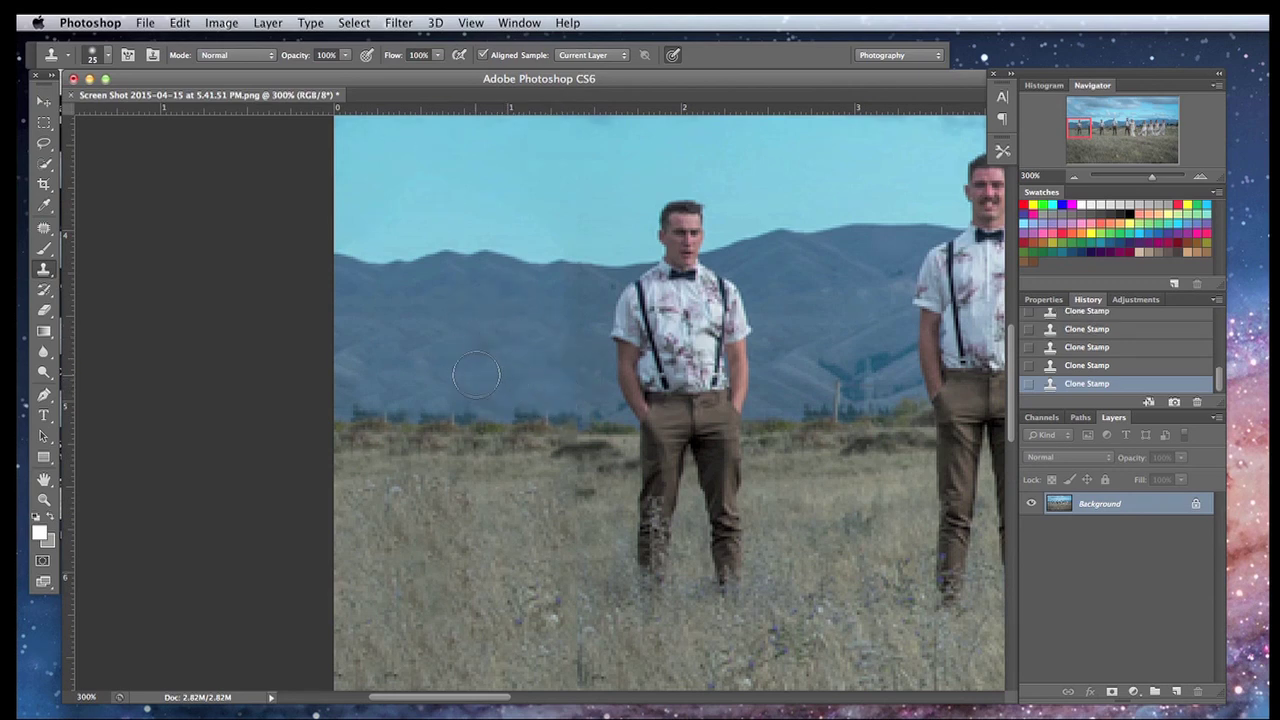
# - Reduce the Clone Stamp brush to 9 px and retouch the repeated details where the hills meet the field beside the leftmost groomsman
pyautogui.press('[')
pyautogui.press('[')
pyautogui.click(481, 406)
pyautogui.click(453, 421)
pyautogui.click(529, 417)
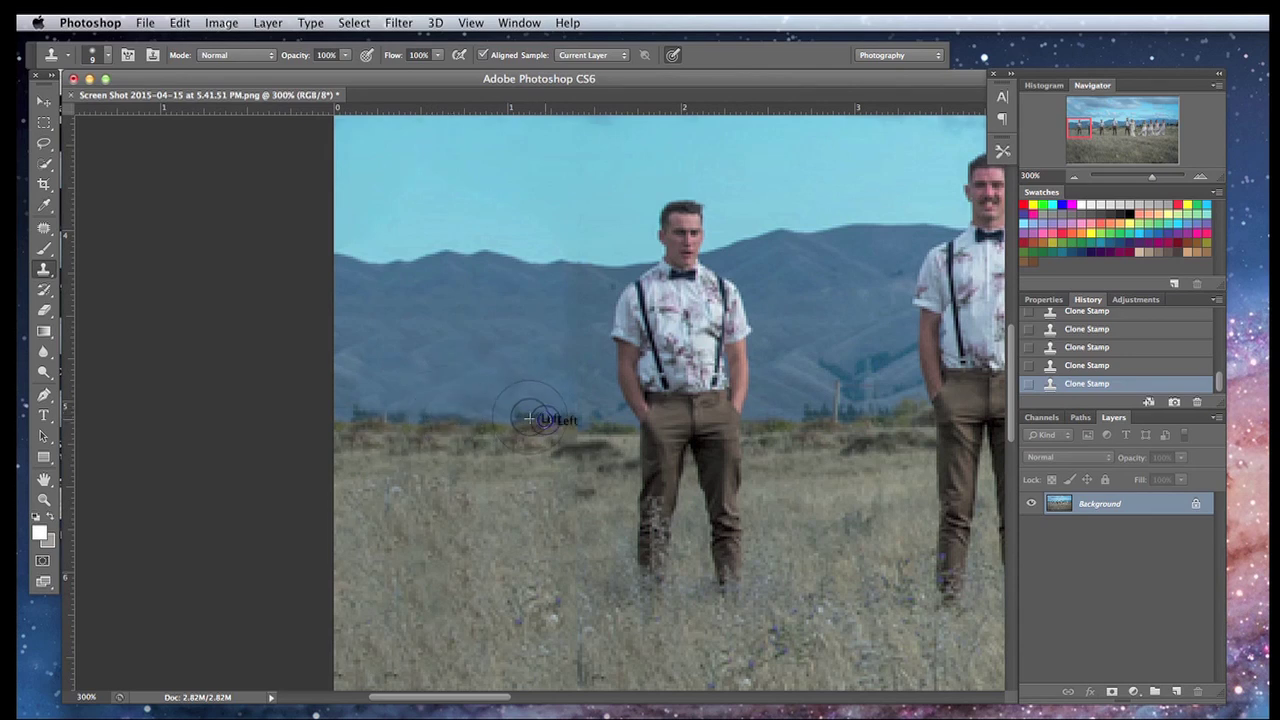
pyautogui.click(402, 410)
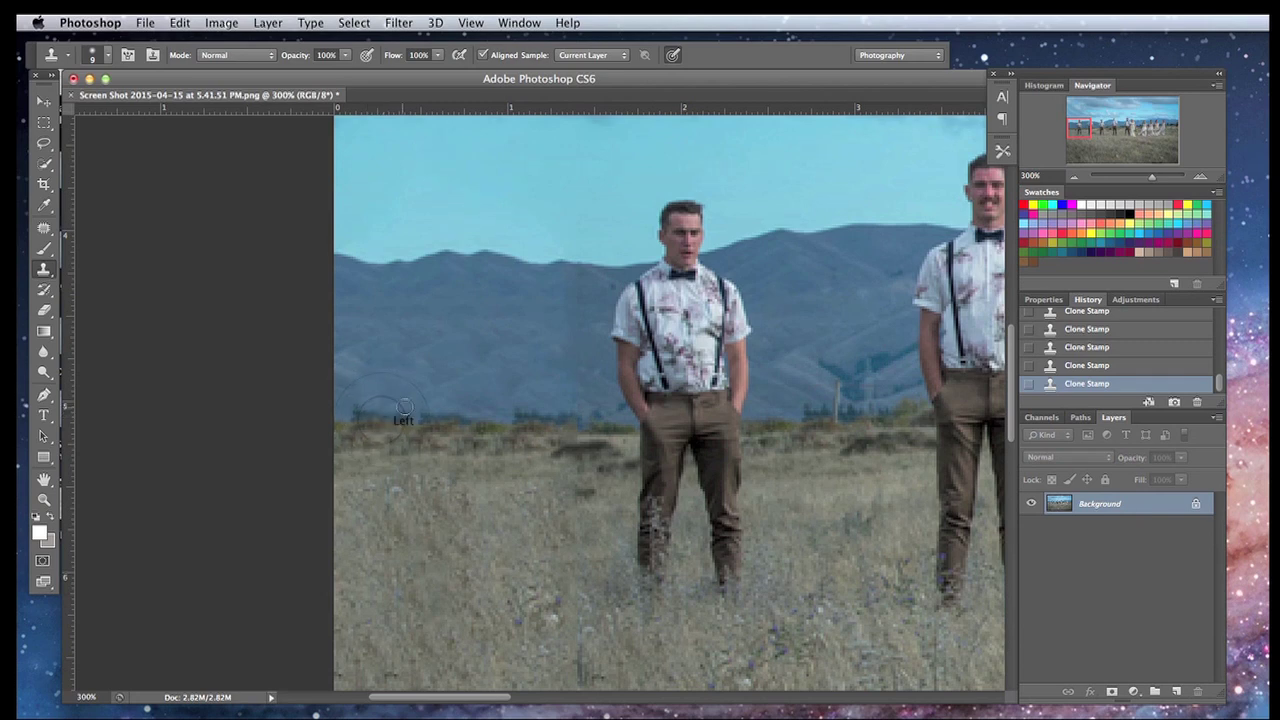
pyautogui.click(388, 382)
pyautogui.click(368, 396)
pyautogui.click(530, 400)
pyautogui.click(515, 406)
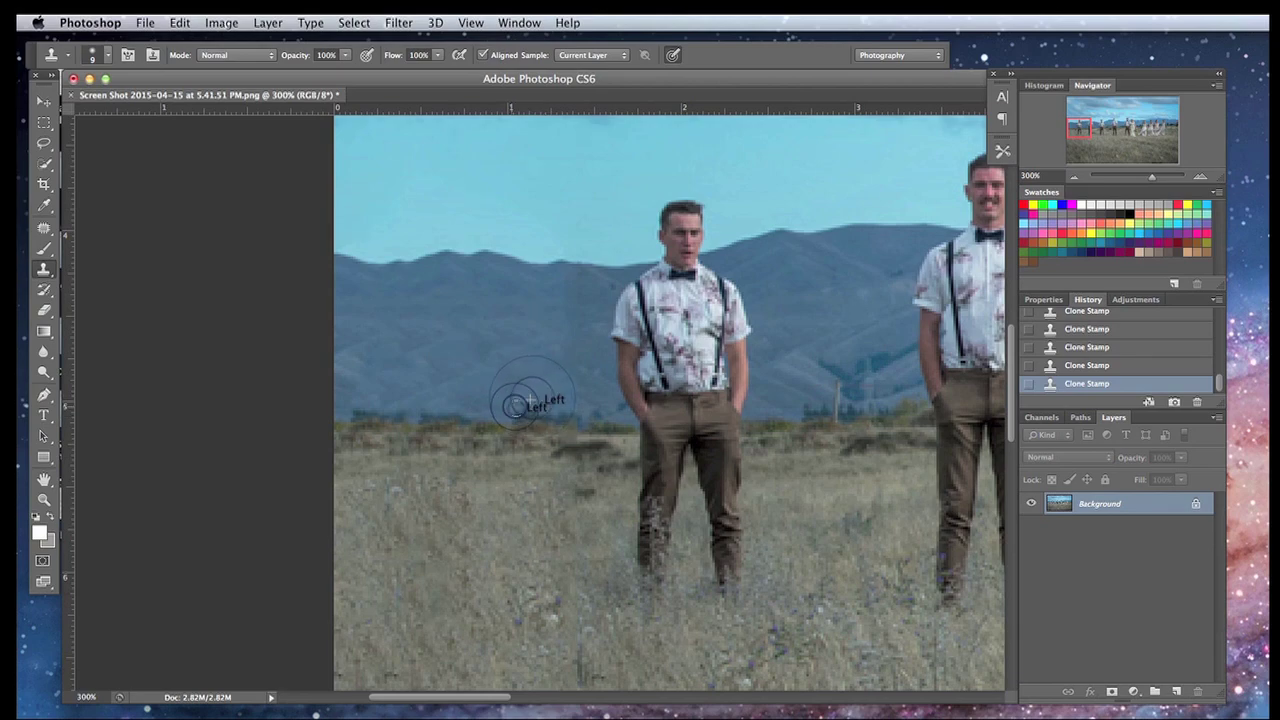
# - Enlarge the Clone Stamp brush to 40 px and clone nearby grass over the blurry dark seam in the photo's lower-left corner
pyautogui.hscroll(10, 563, 357)
pyautogui.scroll(-3, 563, 357)
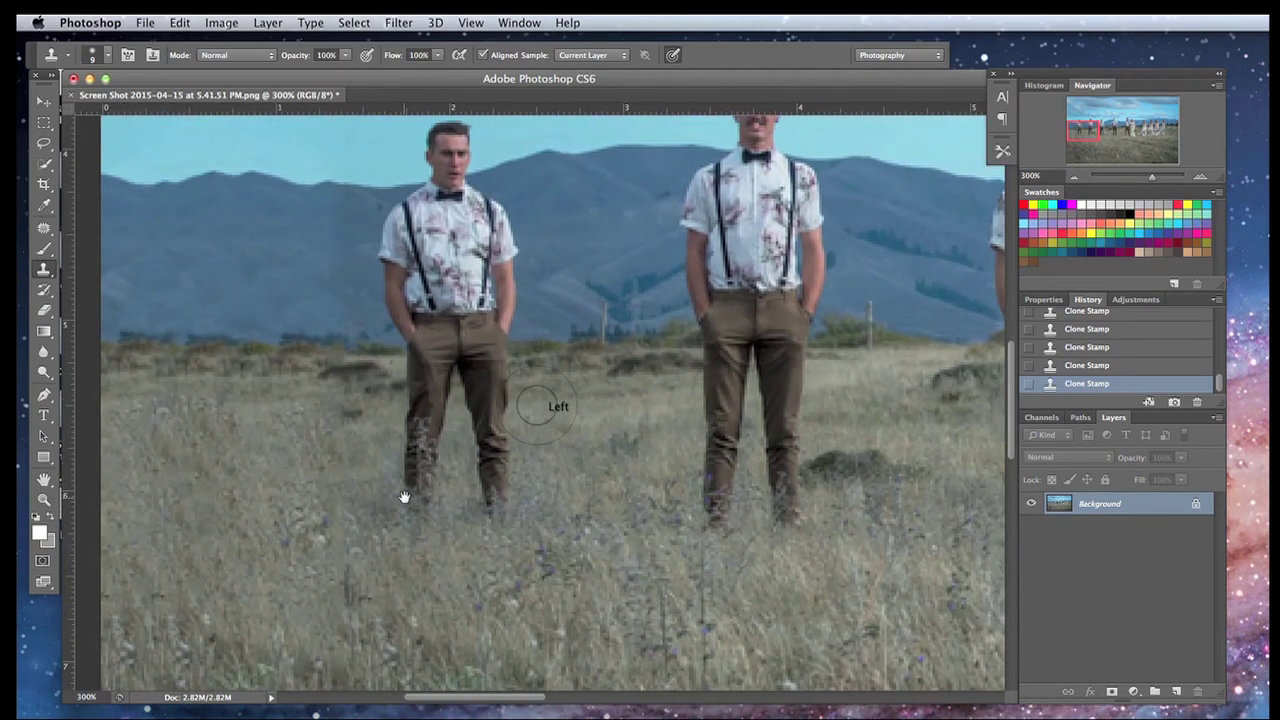
pyautogui.scroll(-3, 409, 491)
pyautogui.hscroll(-2, 409, 491)
pyautogui.click(423, 551)
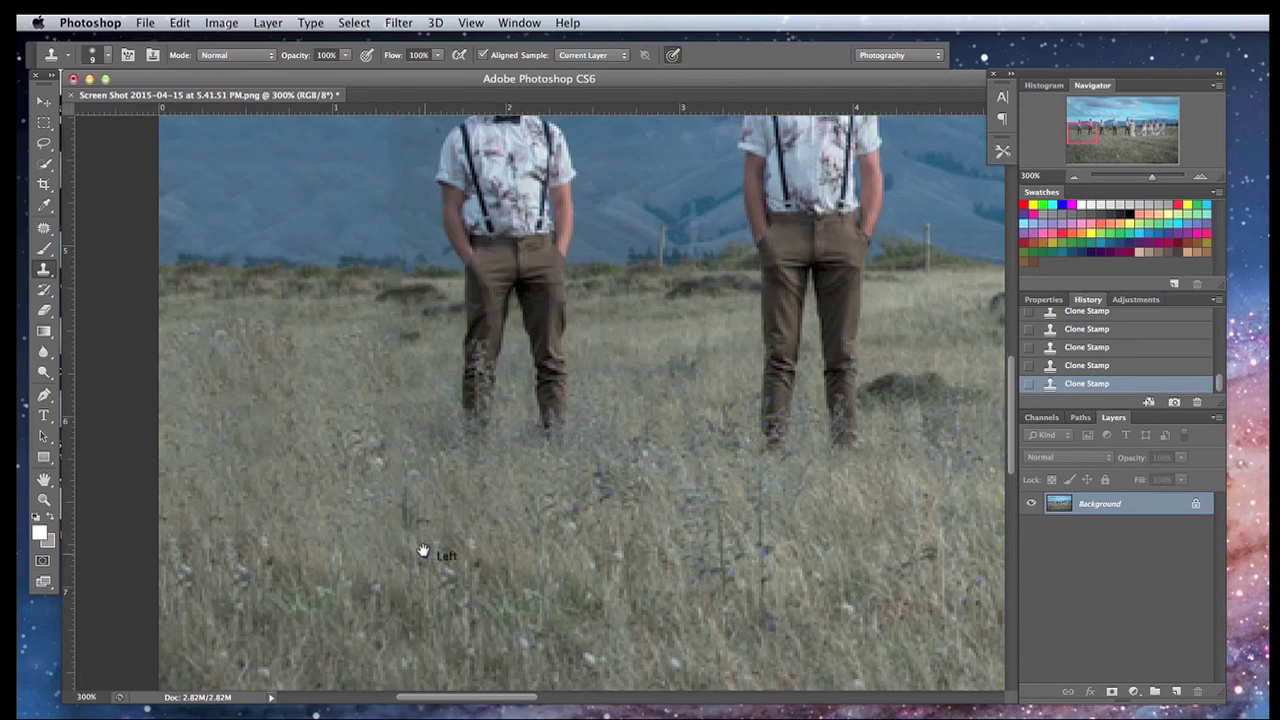
pyautogui.scroll(-5, 423, 551)
pyautogui.hscroll(-2, 423, 551)
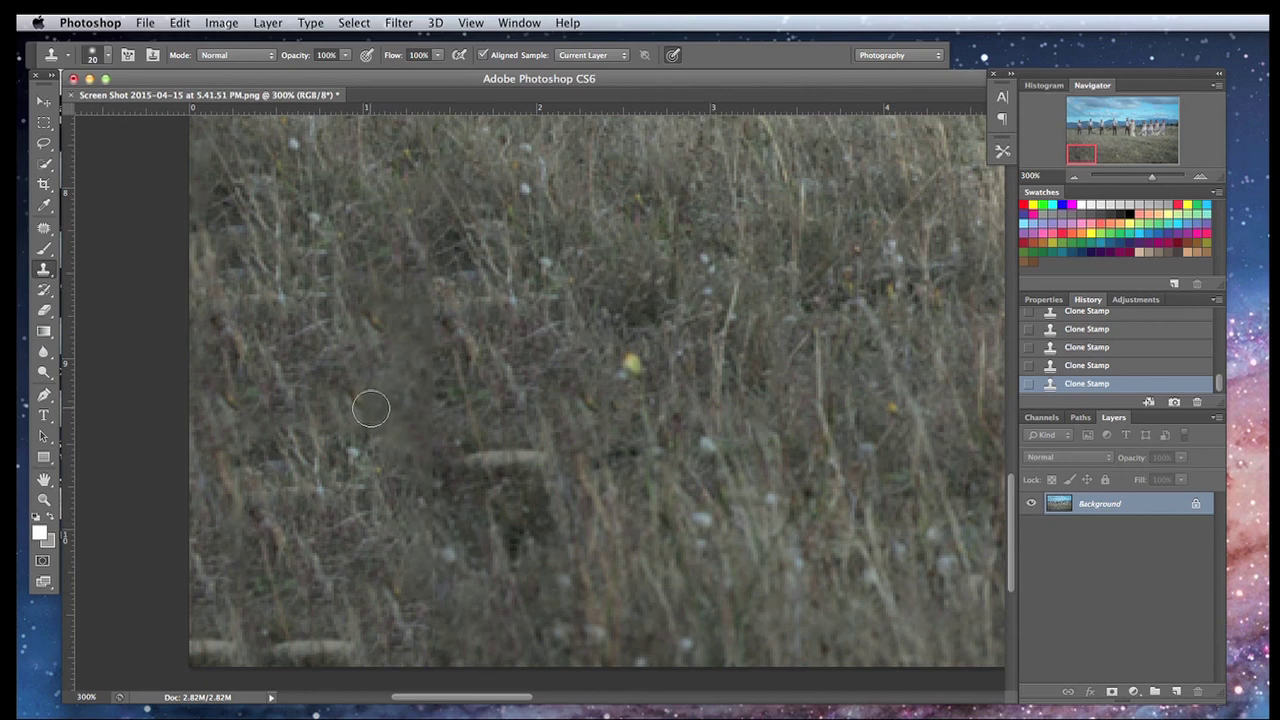
pyautogui.press(']')
pyautogui.keyDown('alt'); pyautogui.click(340, 340); pyautogui.keyUp('alt')
pyautogui.moveTo(400, 350)
pyautogui.mouseDown()
pyautogui.moveTo(409, 311)
pyautogui.moveTo(412, 387)
pyautogui.moveTo(383, 417)
pyautogui.mouseUp()
pyautogui.click(409, 449)
pyautogui.moveTo(474, 387)
pyautogui.mouseDown()
pyautogui.moveTo(434, 407)
pyautogui.moveTo(425, 433)
pyautogui.moveTo(477, 397)
pyautogui.mouseUp()
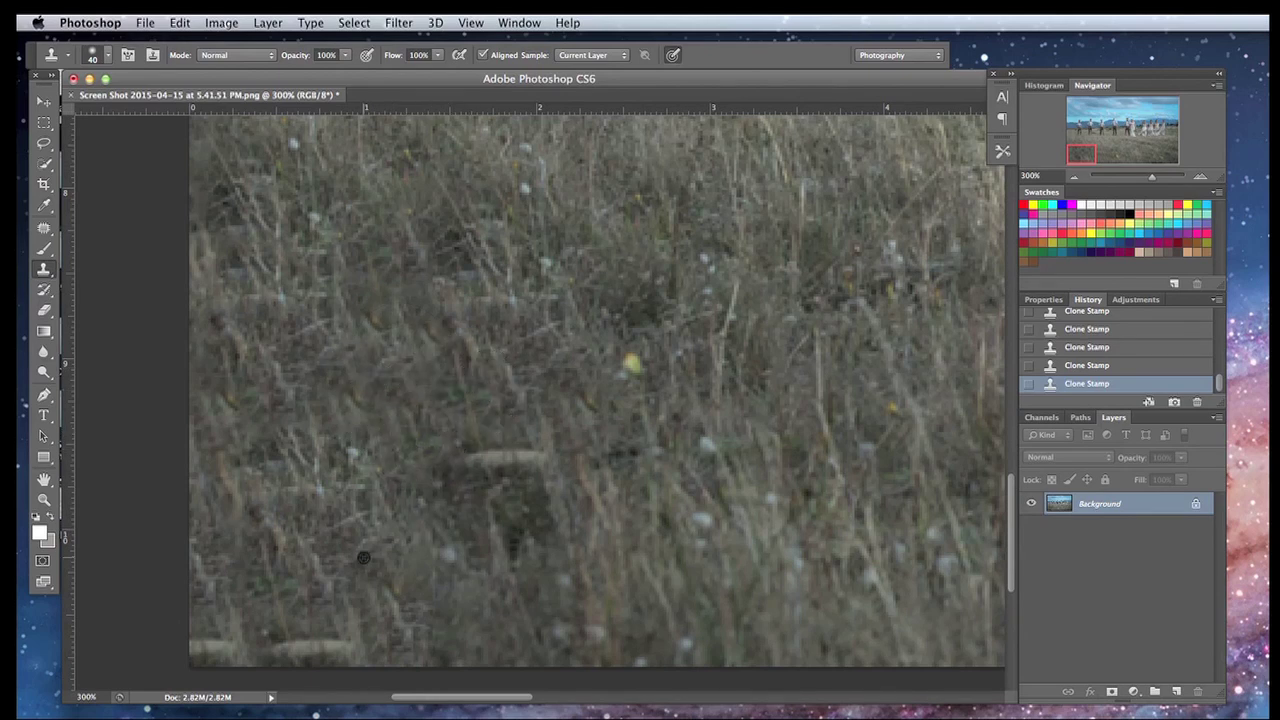
# - Clone grass over the repeated pale stones along the bottom edge of the photo's lower-left corner
pyautogui.click(346, 585)
pyautogui.click(263, 598)
pyautogui.click(226, 640)
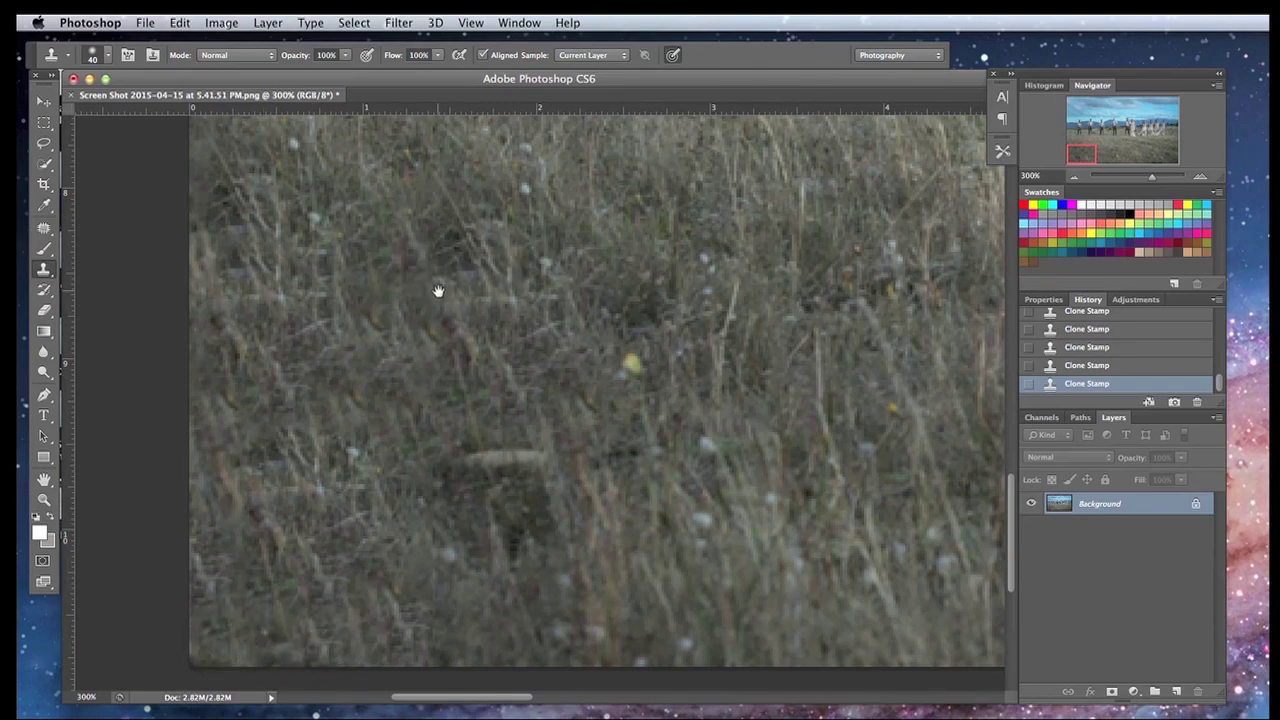
# - Clone over the duplicated dark plants and smeared seam in the grass in front of the leftmost groomsman with the 40 px brush
pyautogui.moveTo(428, 331); pyautogui.dragTo(421, 388)
pyautogui.press('super+r')
pyautogui.moveTo(438, 334); pyautogui.dragTo(457, 486)
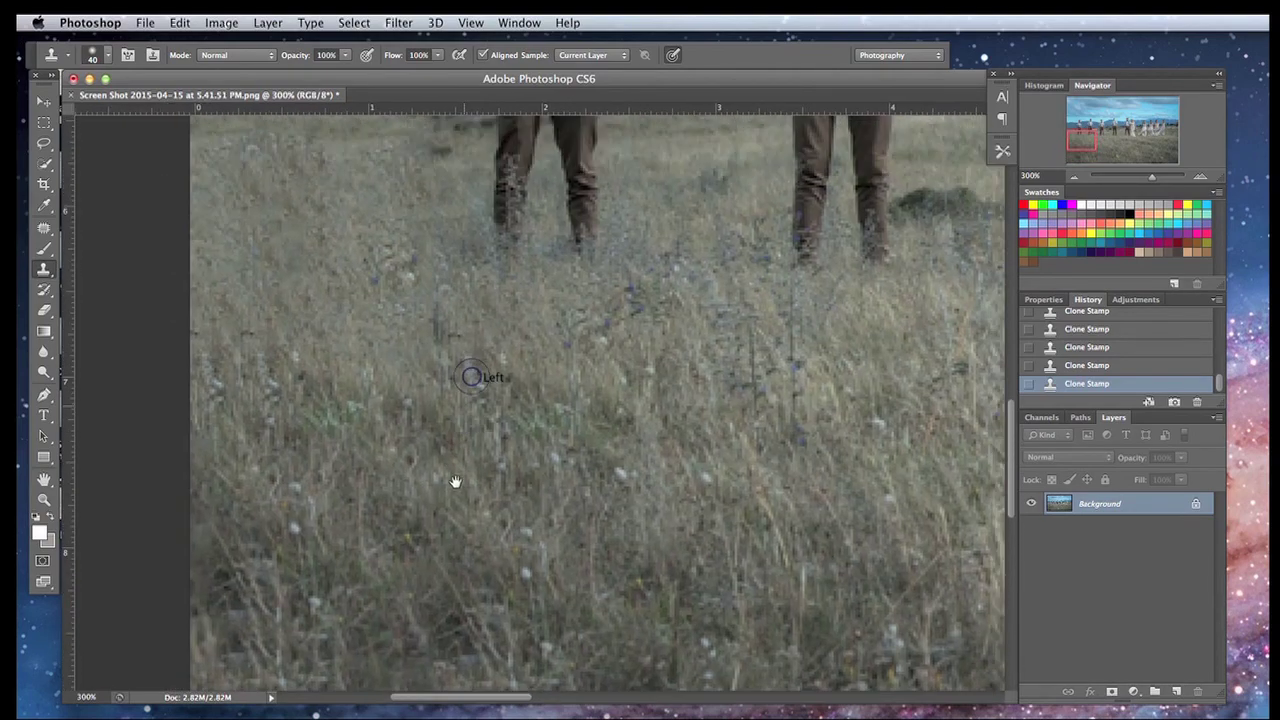
pyautogui.moveTo(480, 377); pyautogui.dragTo(480, 465)
pyautogui.moveTo(397, 397); pyautogui.dragTo(430, 390)
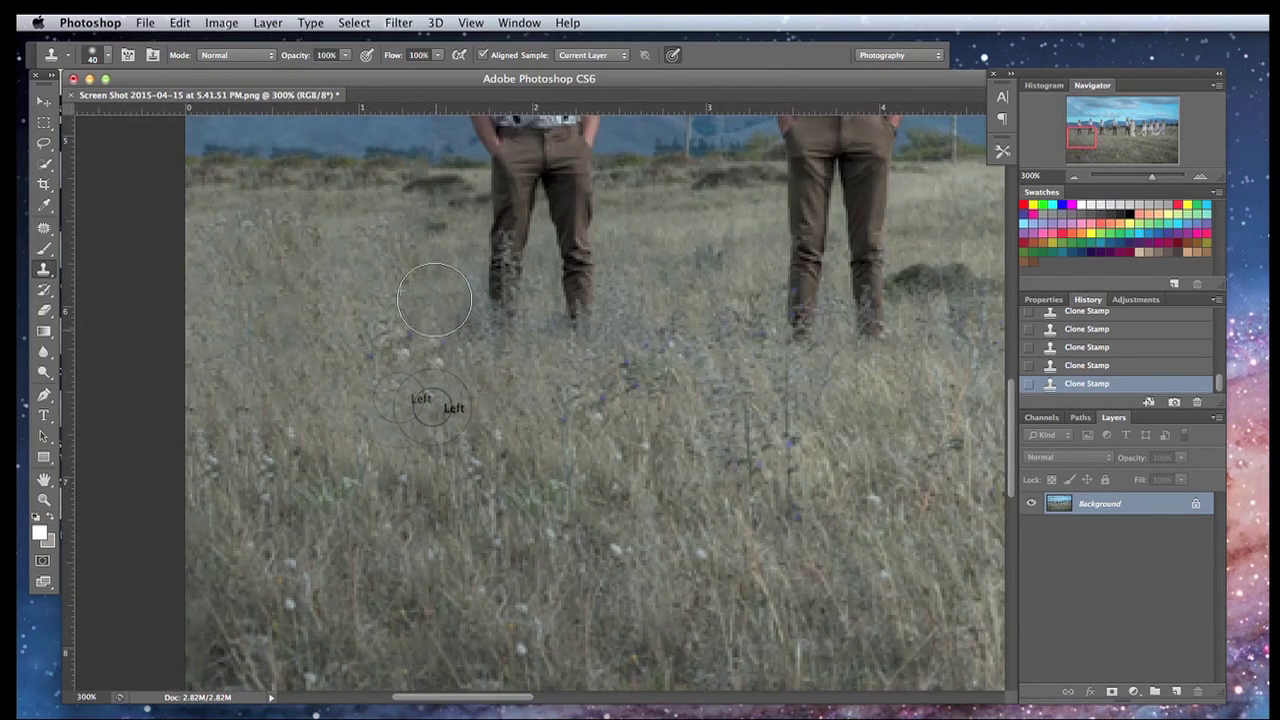
pyautogui.click(372, 373)
pyautogui.click(375, 354)
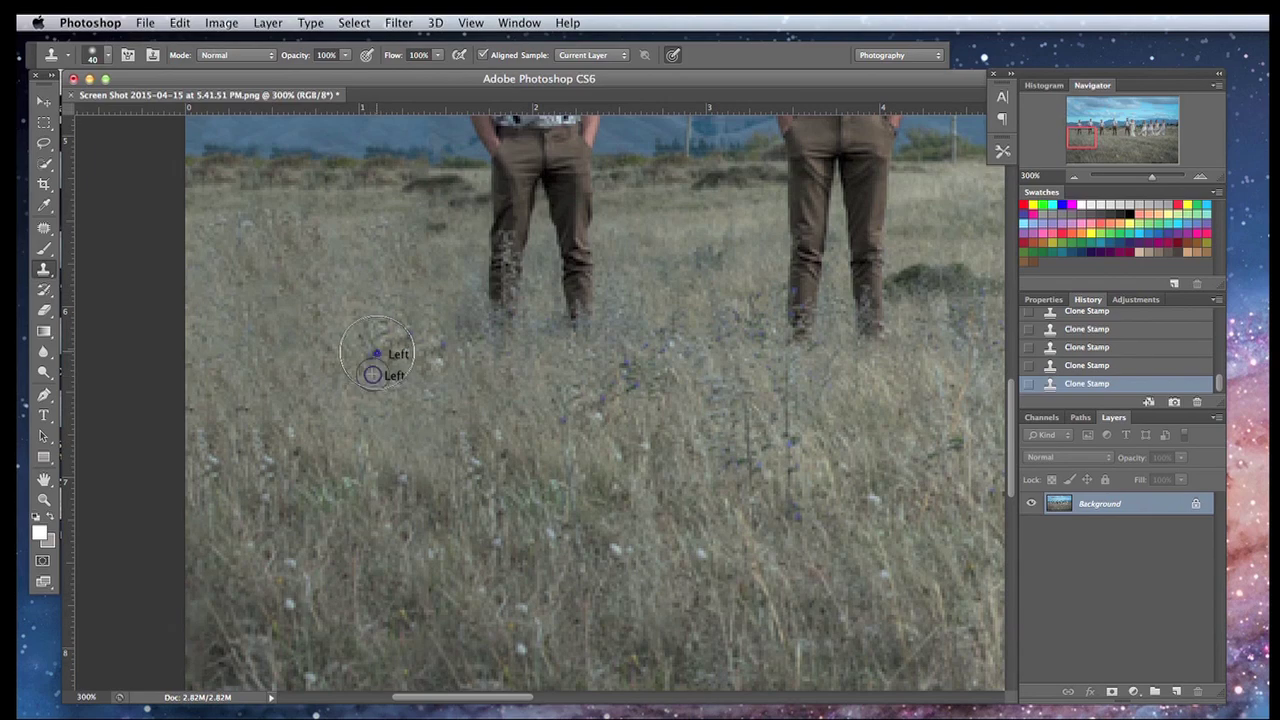
# - Reduce the Clone Stamp brush to 25 px and blend the vertical tonal seam in the hills beside the leftmost groomsman
pyautogui.moveTo(421, 302); pyautogui.dragTo(398, 465)
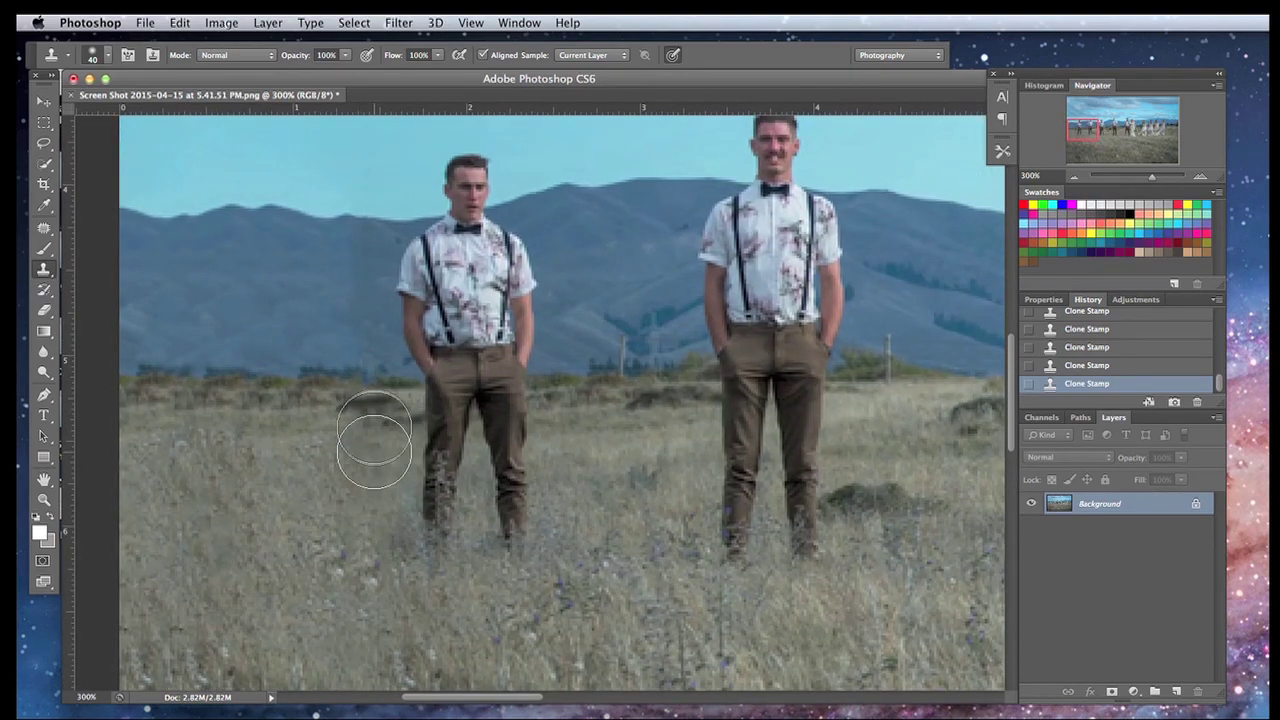
pyautogui.press('[')
pyautogui.press('[')
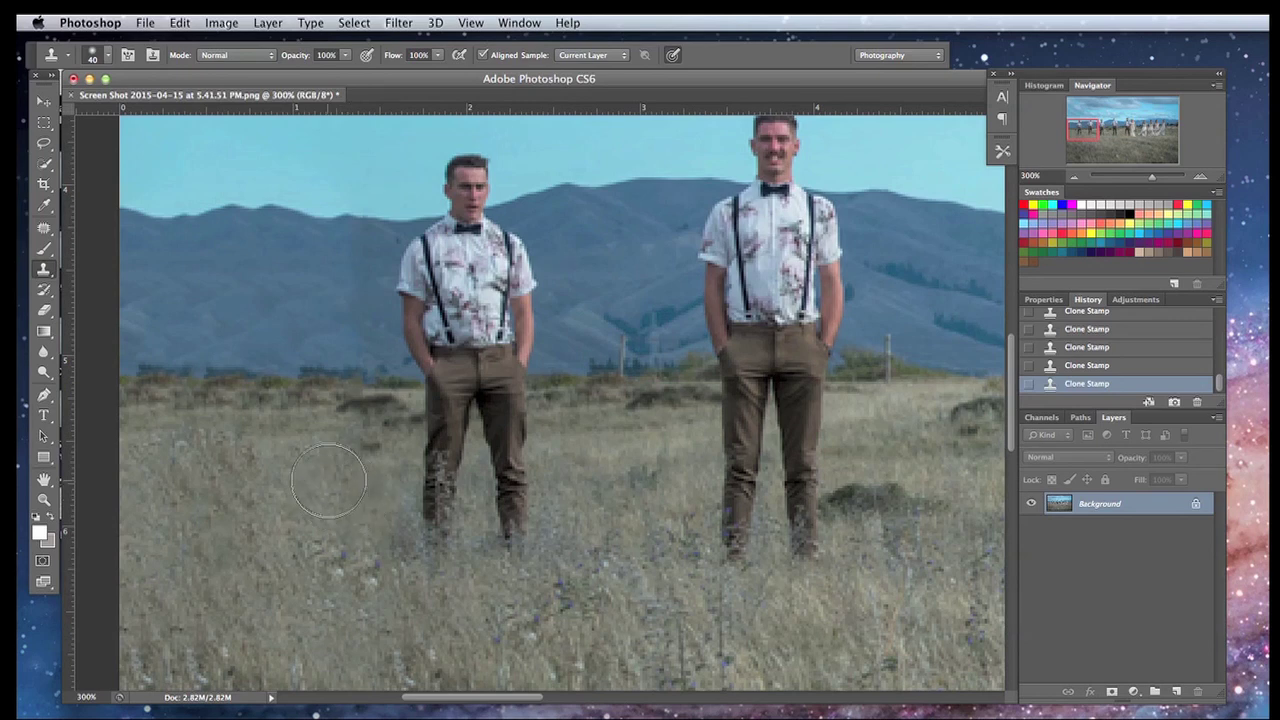
pyautogui.press('[')
pyautogui.click(313, 258)
pyautogui.click(354, 258)
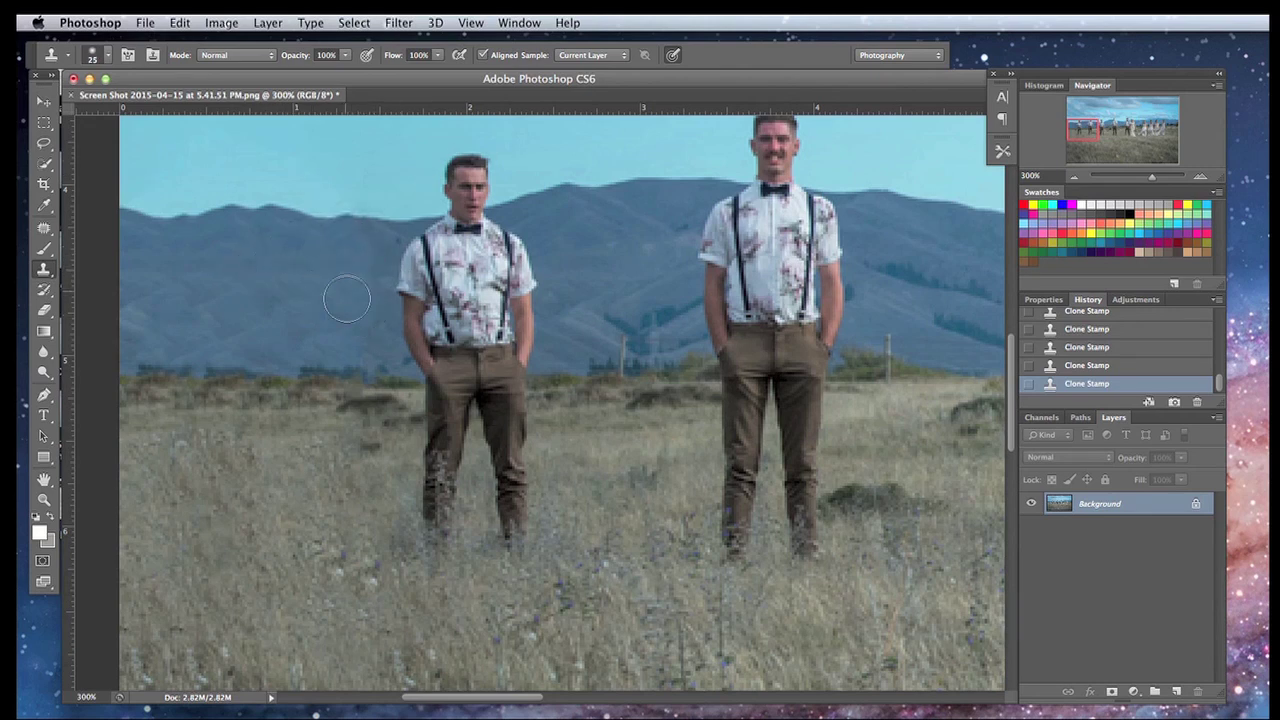
pyautogui.moveTo(323, 234); pyautogui.dragTo(323, 357)
pyautogui.moveTo(337, 257); pyautogui.dragTo(340, 409)
pyautogui.moveTo(346, 331); pyautogui.dragTo(323, 291)
pyautogui.keyDown('alt'); pyautogui.keyDown('super'); pyautogui.click(323, 292); pyautogui.keyUp('super'); pyautogui.keyUp('alt')
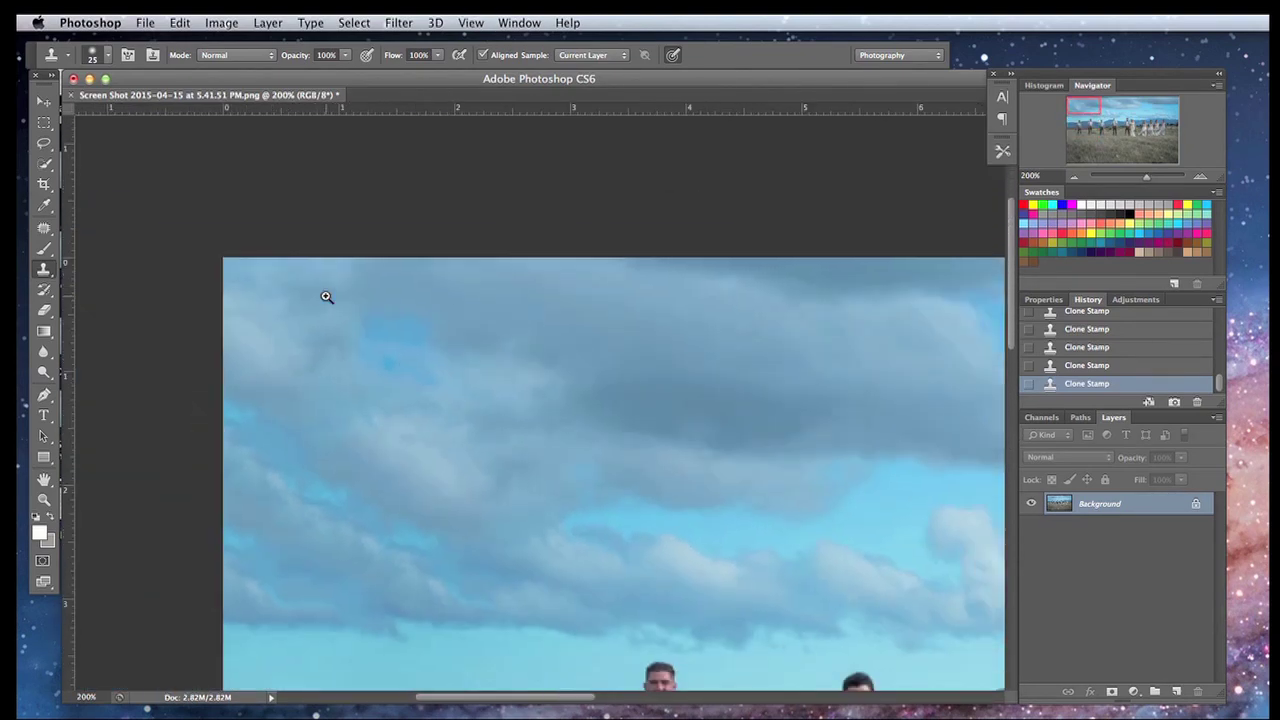
pyautogui.keyDown('alt'); pyautogui.keyDown('super'); pyautogui.click(325, 296); pyautogui.keyUp('super'); pyautogui.keyUp('alt')
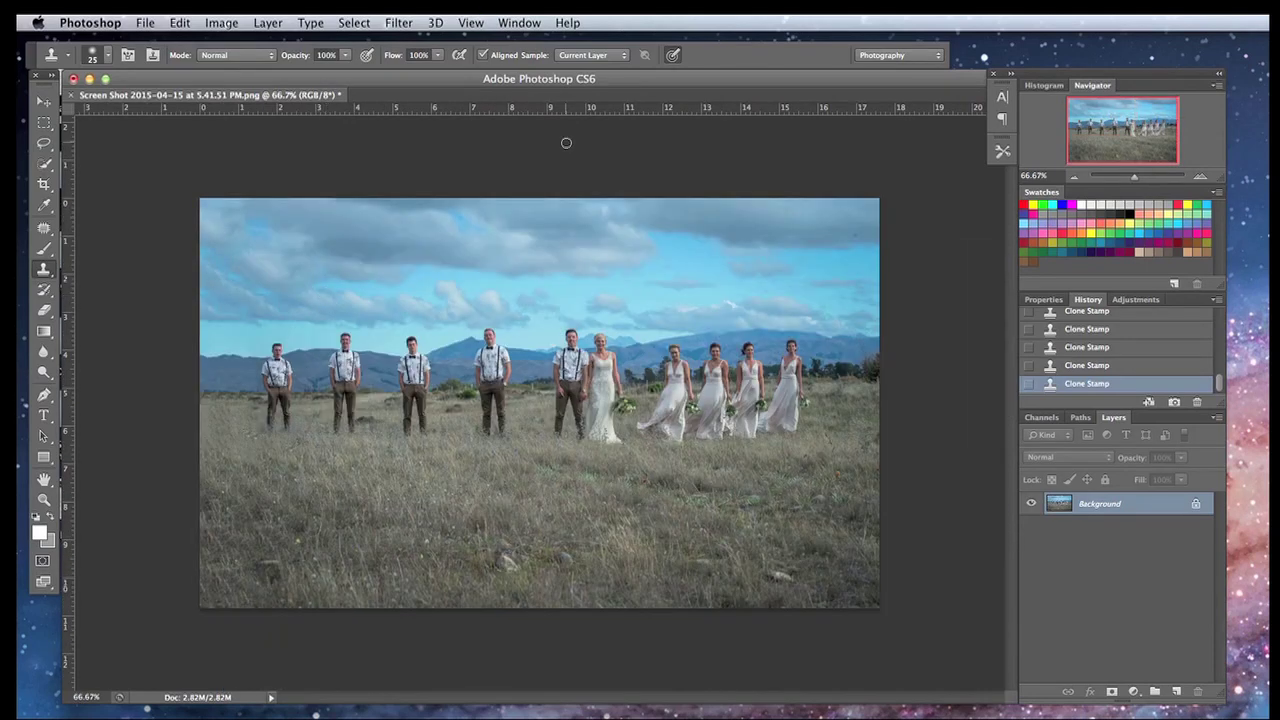